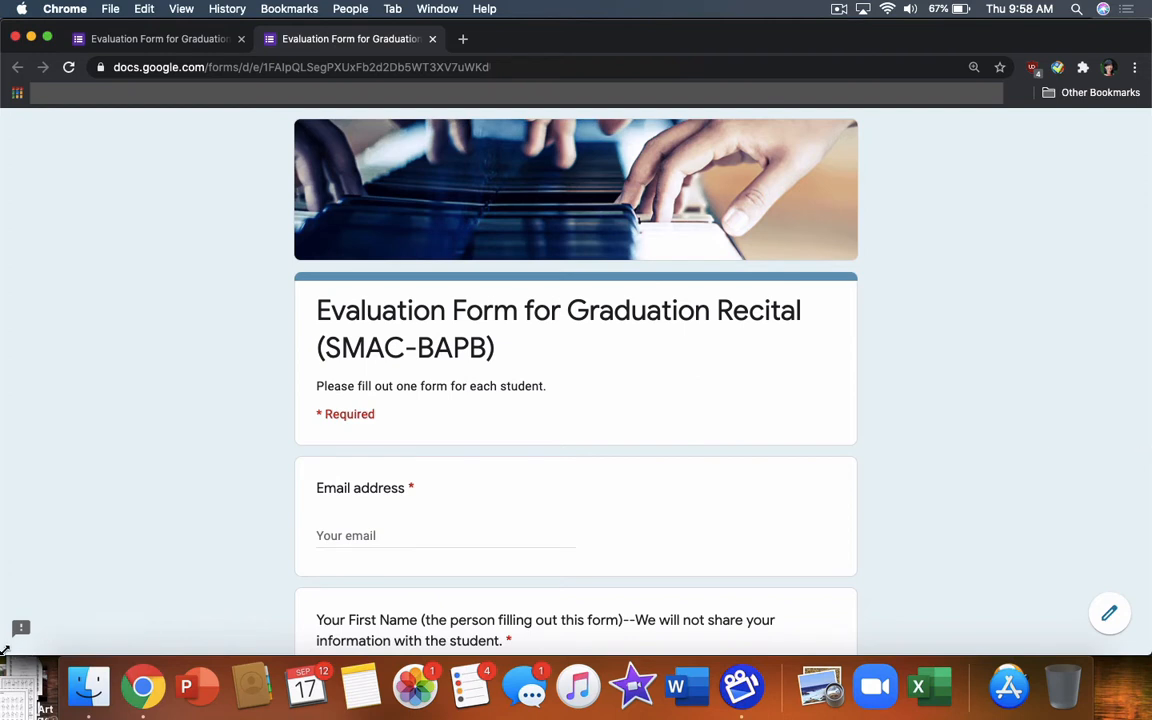
Narrow the form window to half width so the student list spreadsheet shows beside it
left_click_drag(5, 650, 148, 655)
left_click_drag(252, 680, 510, 700)
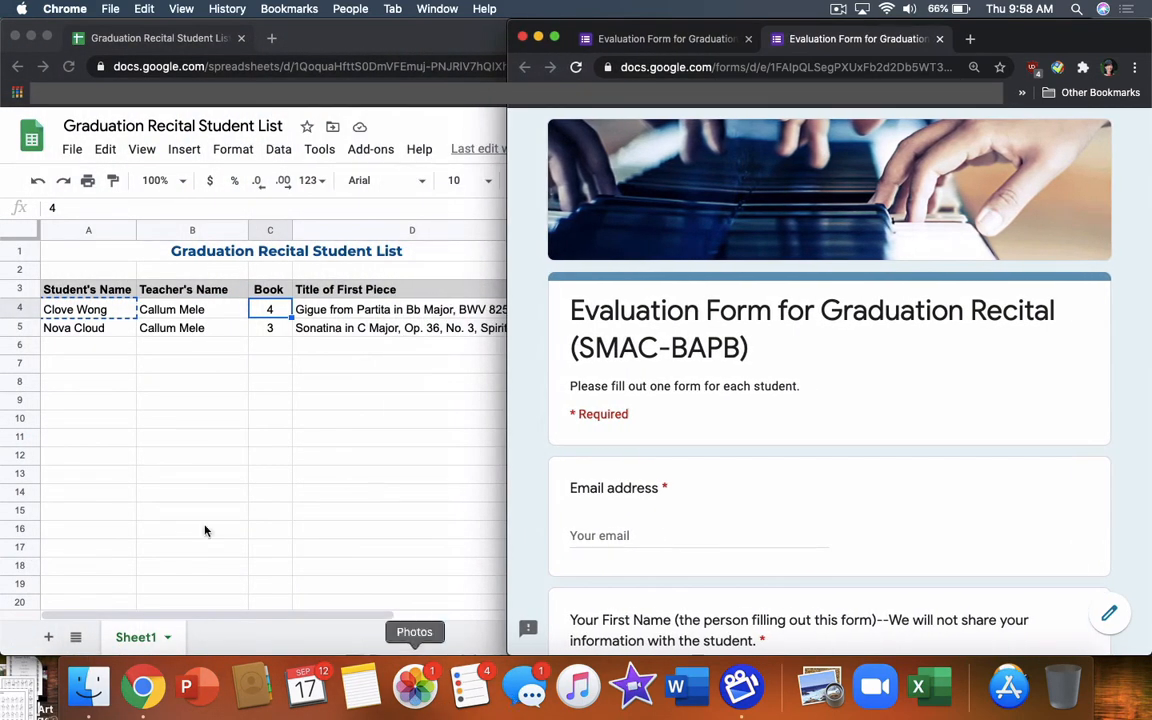
left_click(17, 311)
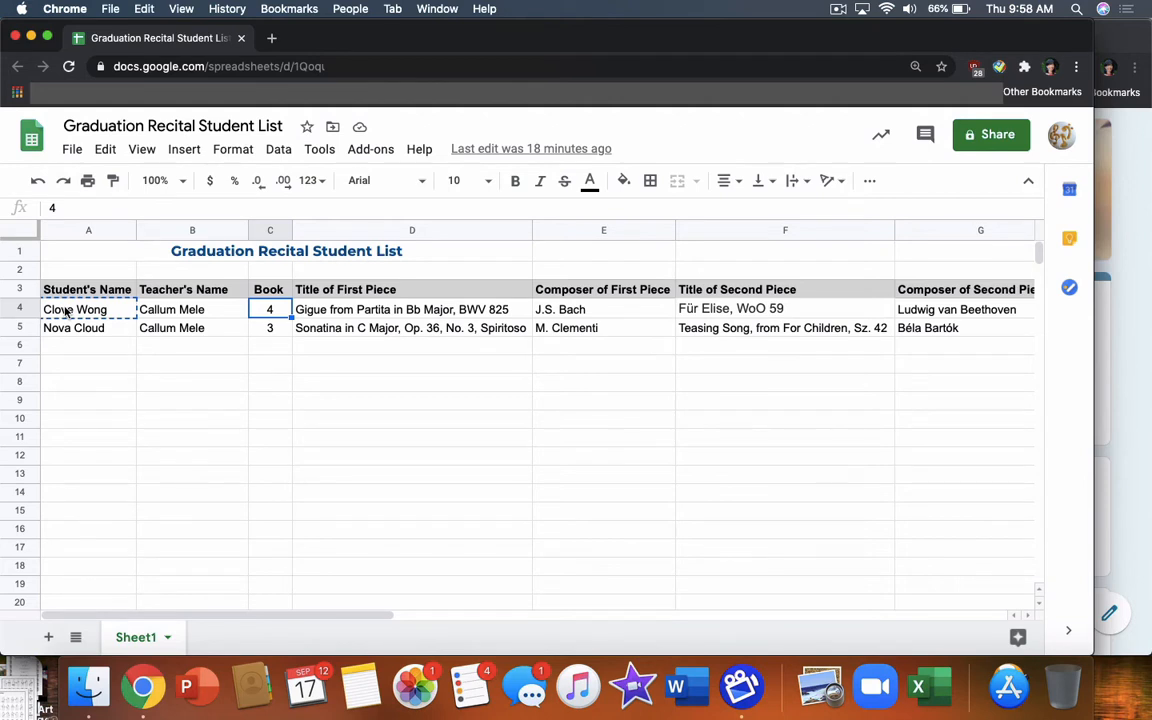
left_click(66, 311)
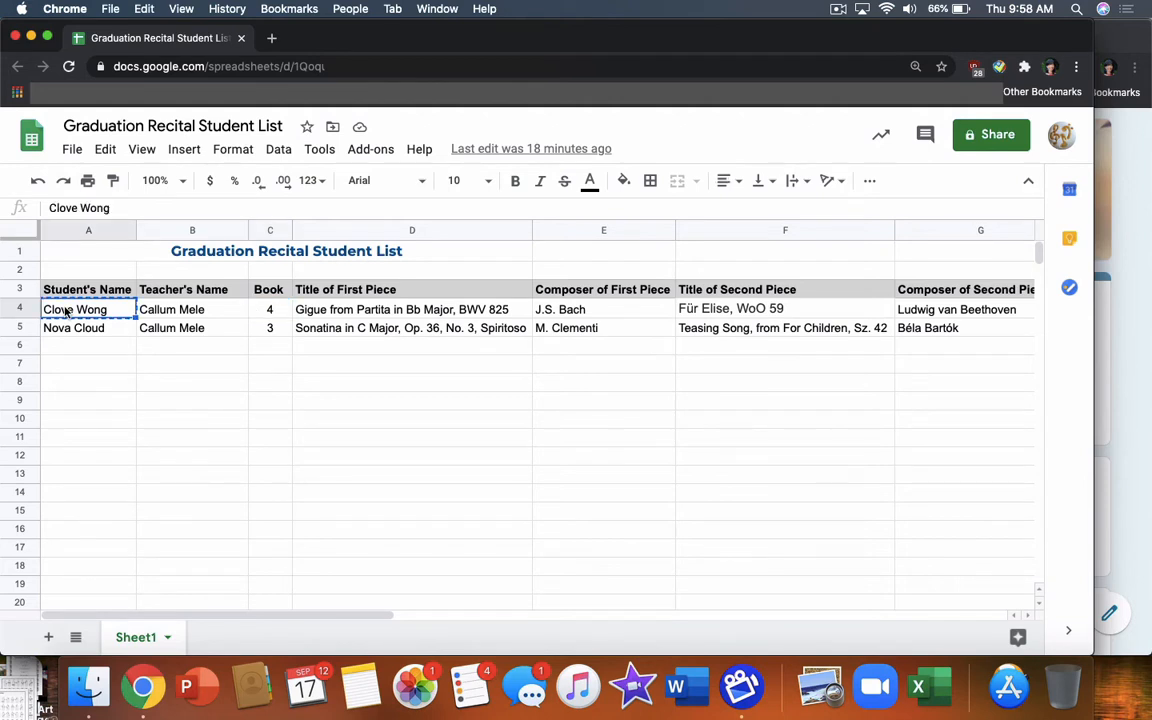
left_click(174, 313)
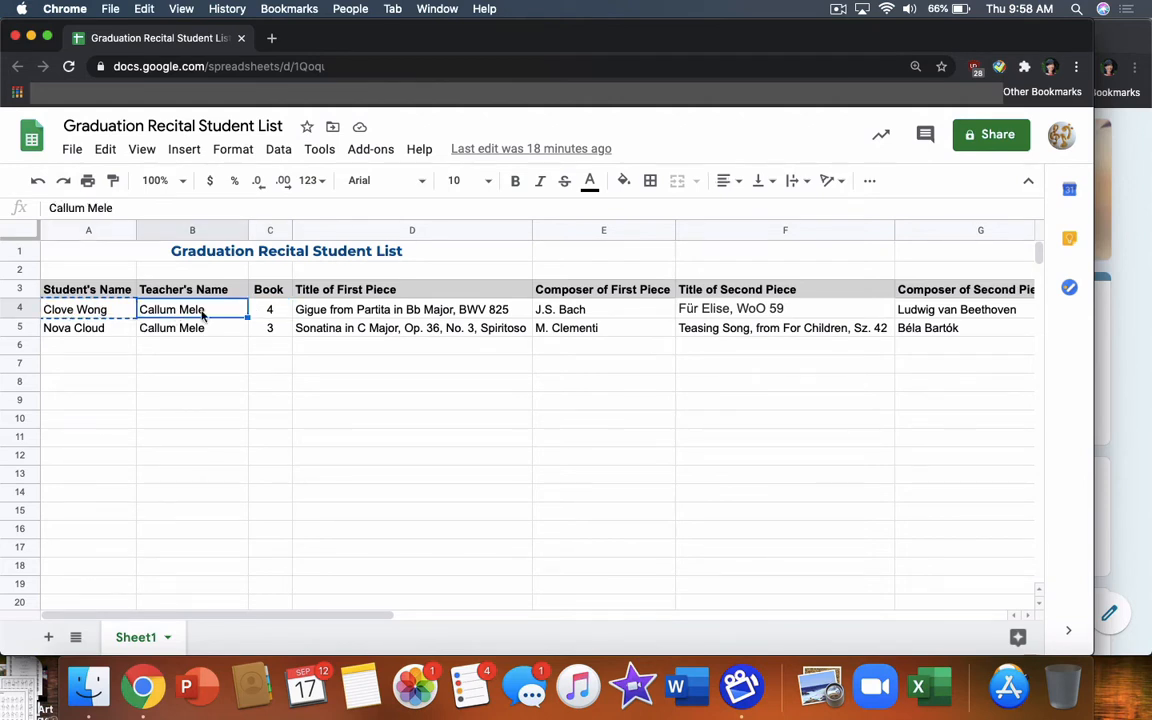
left_click(273, 312)
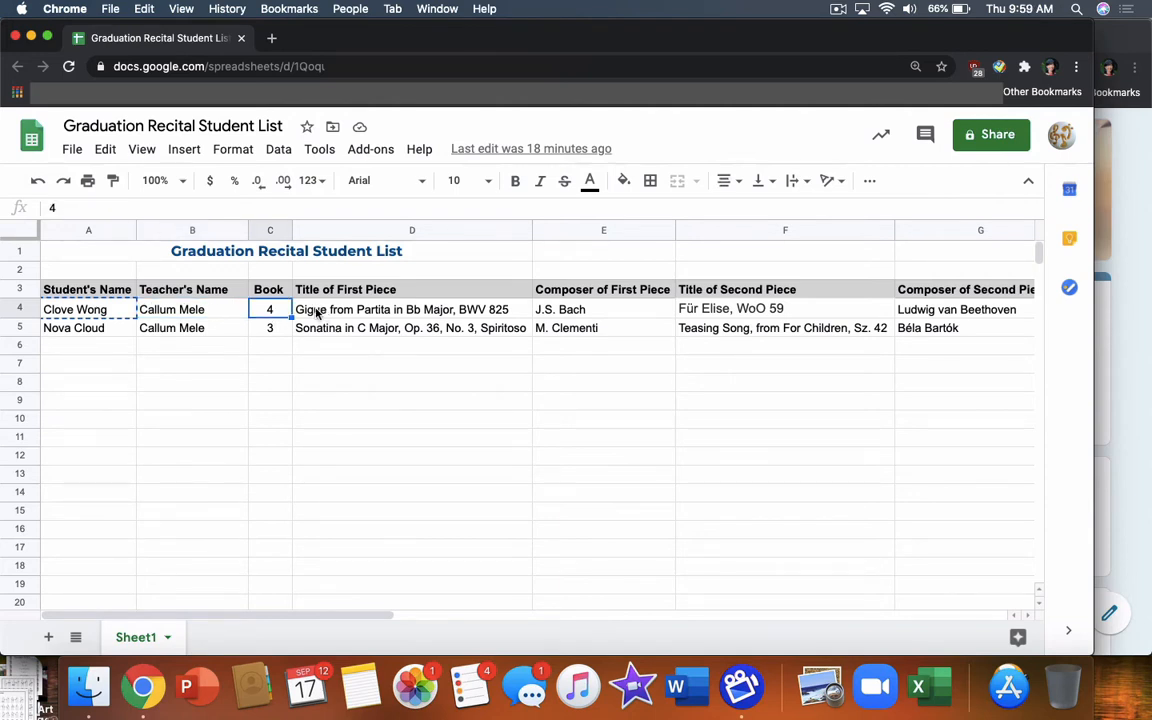
left_click(318, 313)
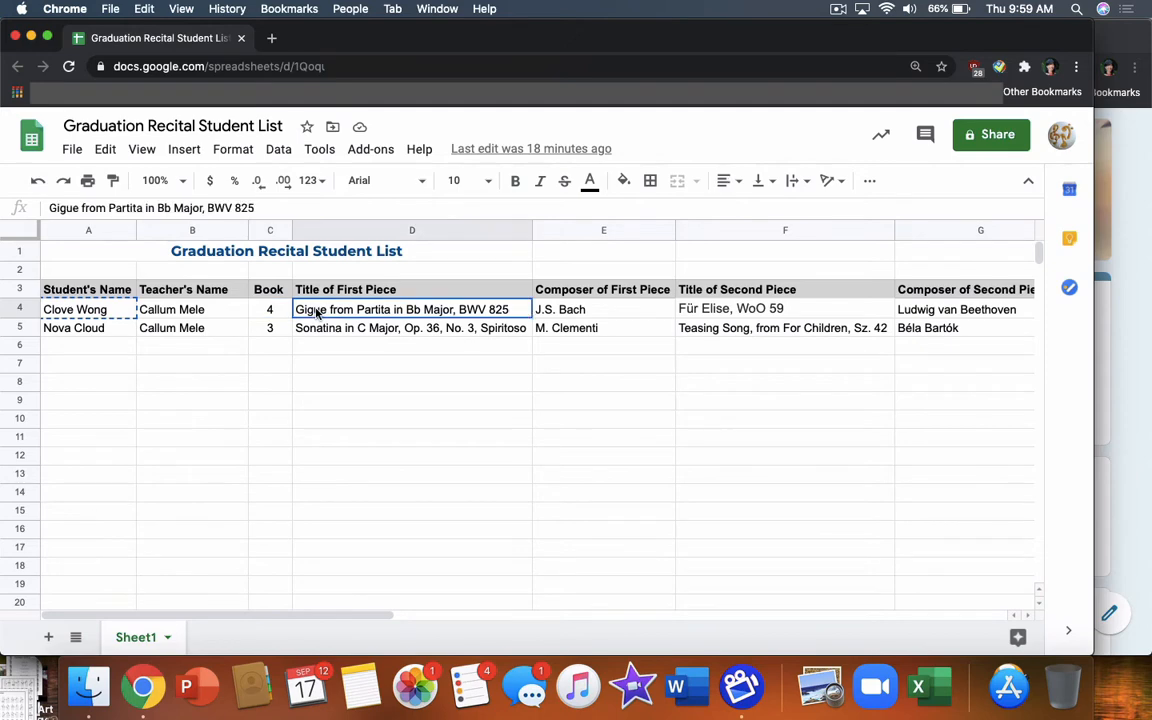
left_click(704, 310)
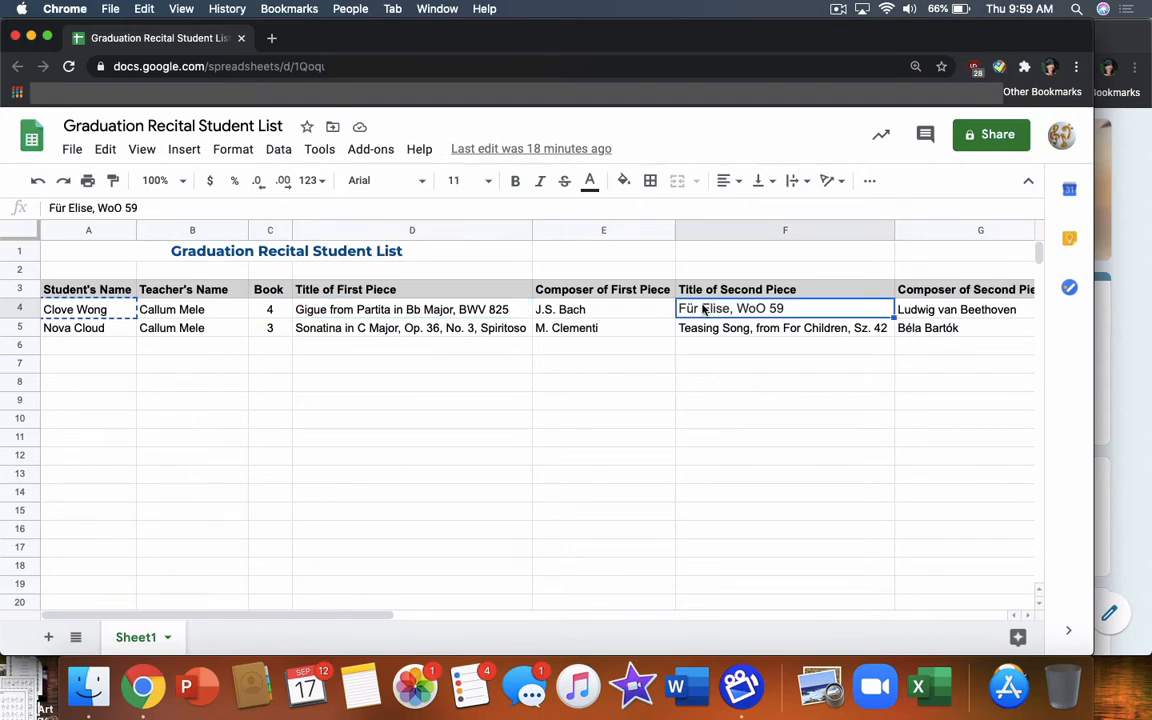
left_click(1123, 437)
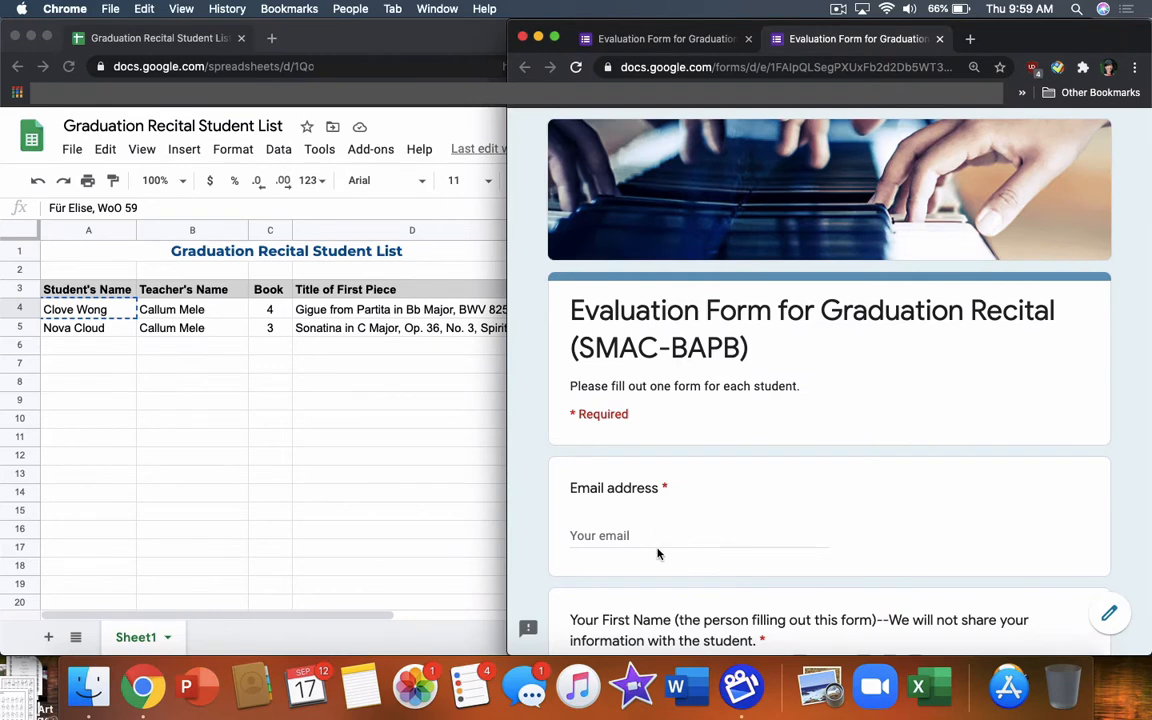
Enter the evaluator's email address, first name and last name in the form
scroll(658, 550, "down", 2)
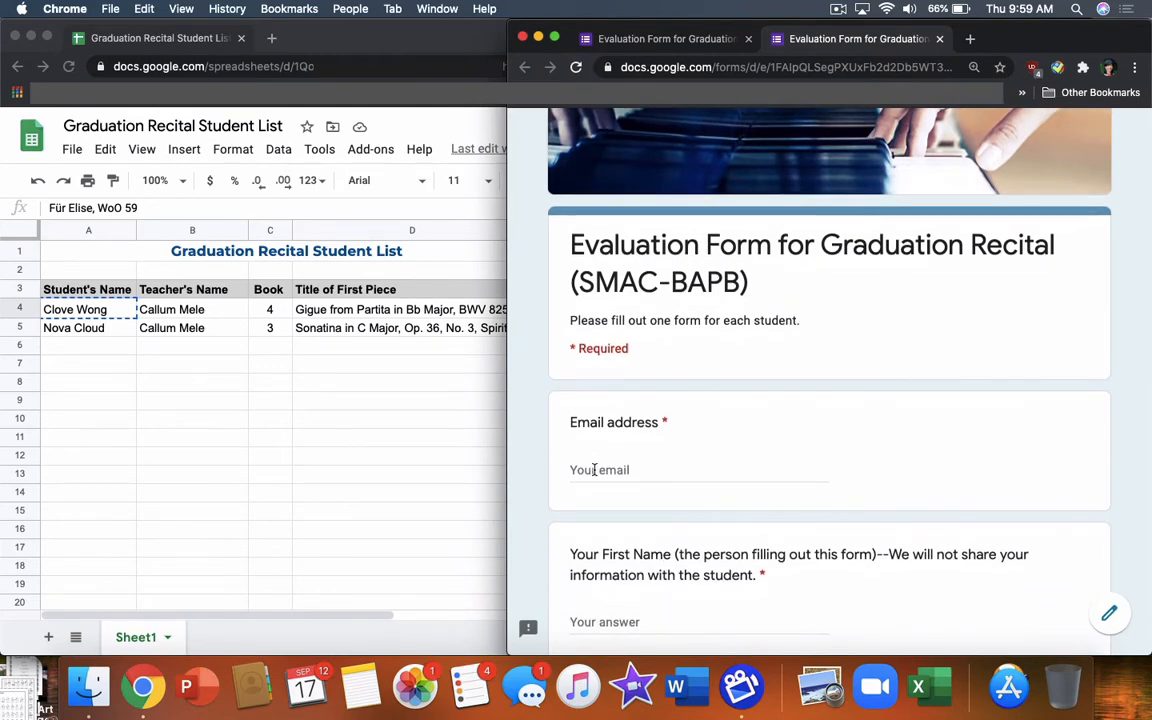
left_click(600, 469)
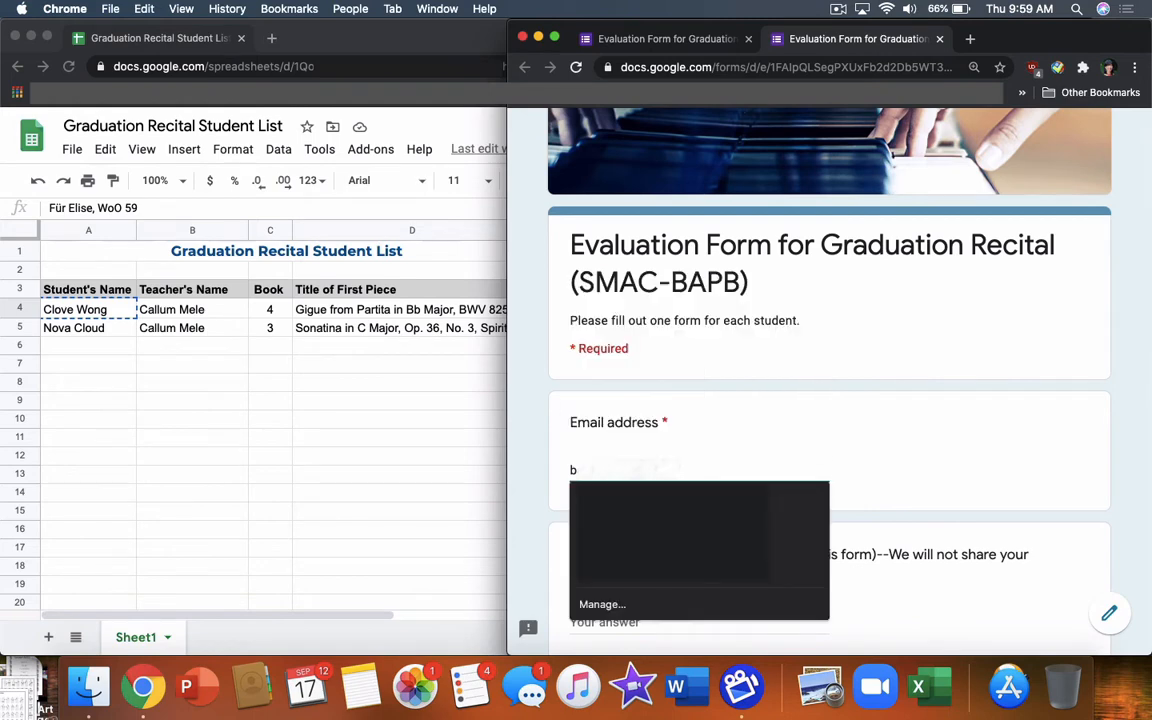
key("Tab")
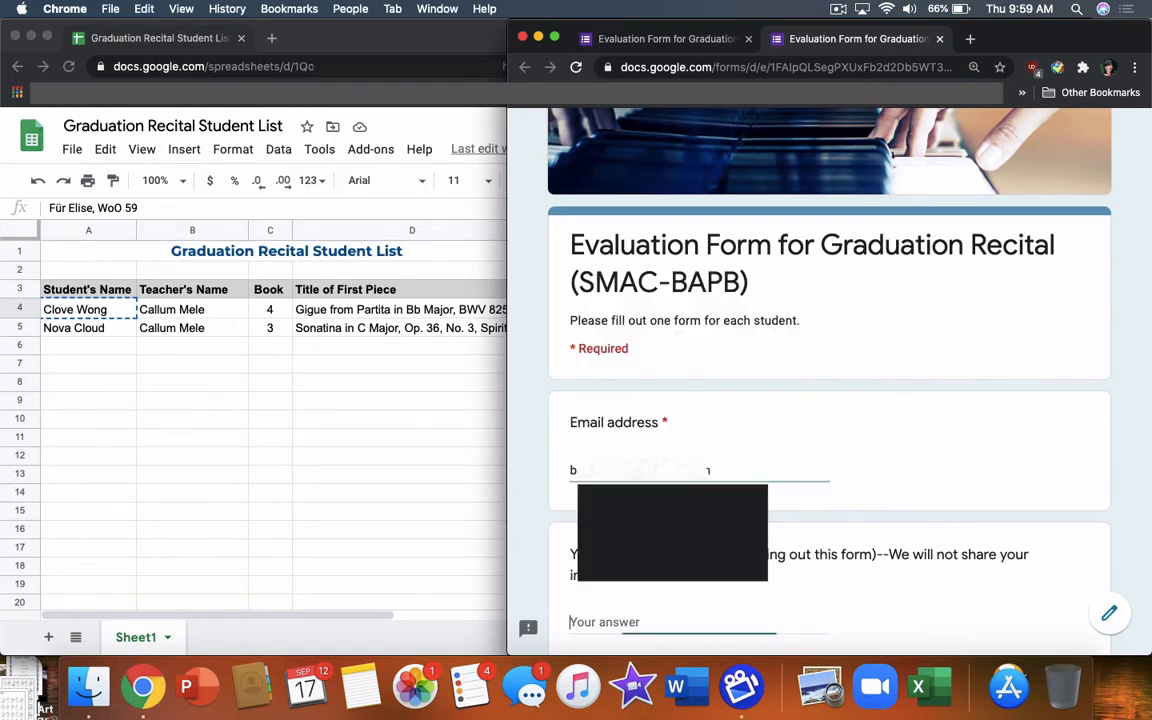
scroll(735, 458, "down", 2)
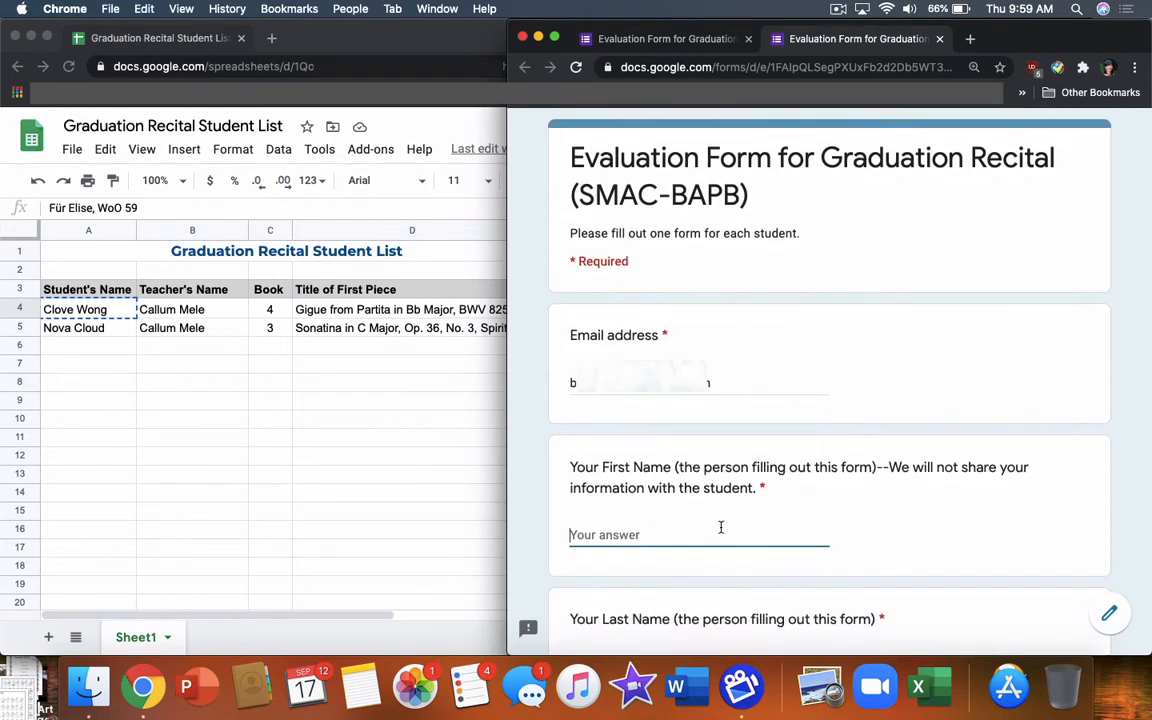
scroll(720, 527, "down", 2)
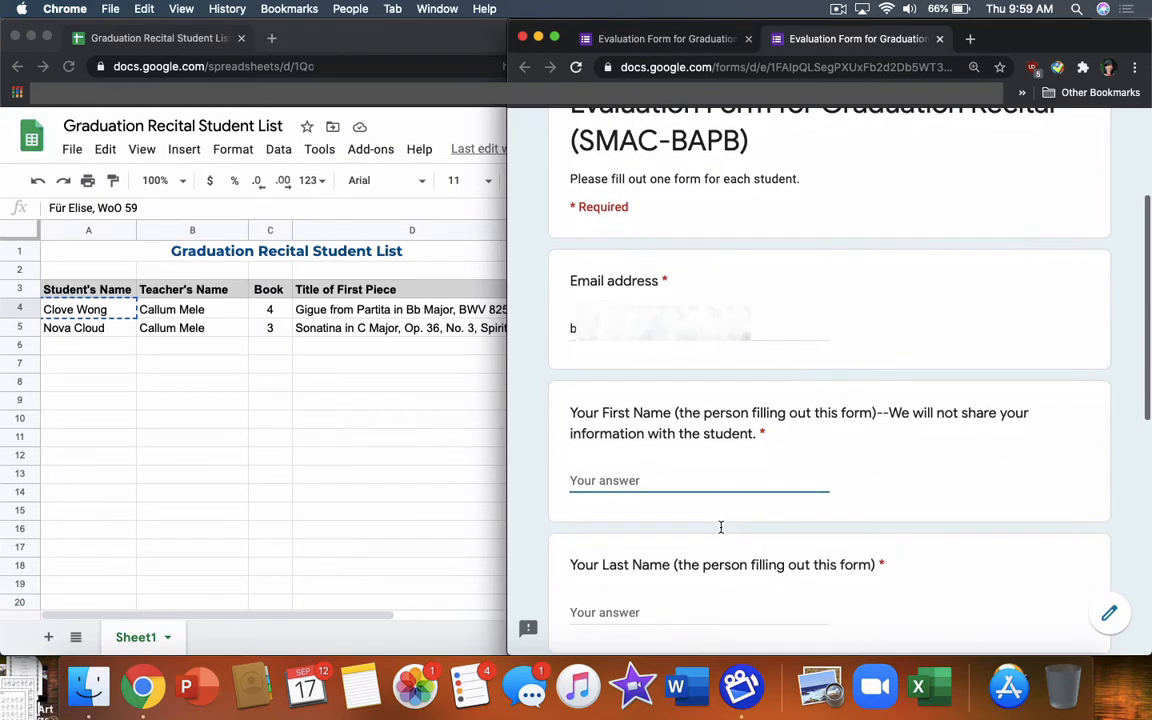
left_click(654, 479)
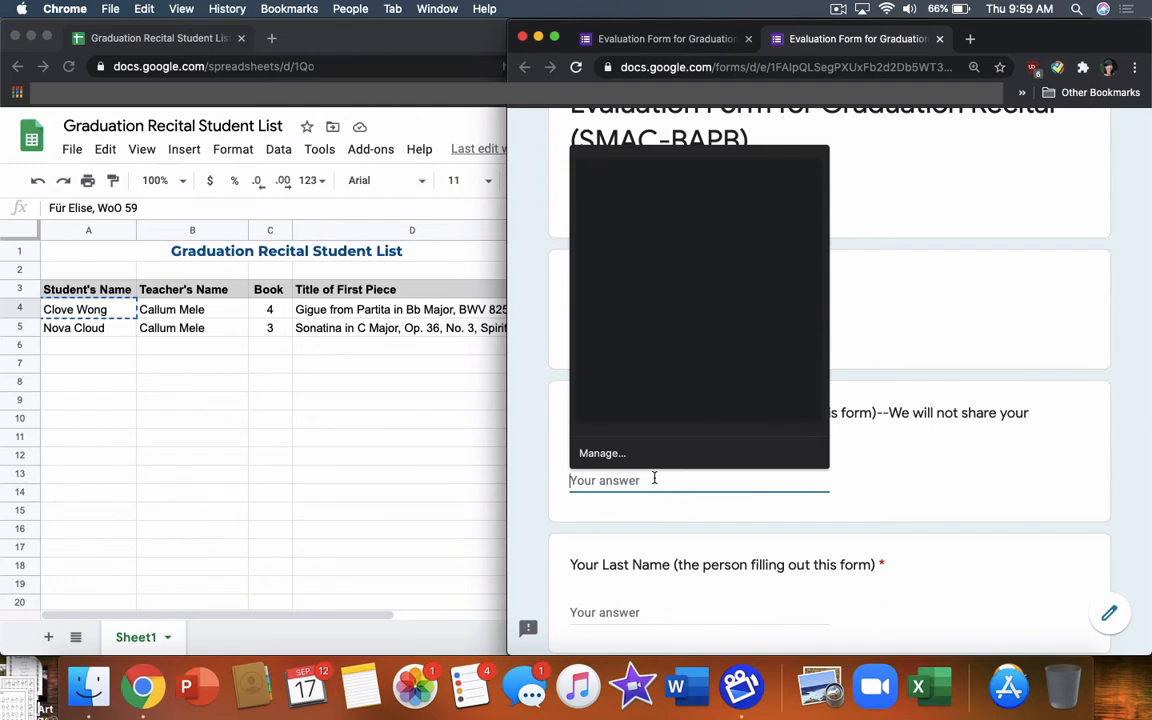
scroll(654, 479, "down", 1)
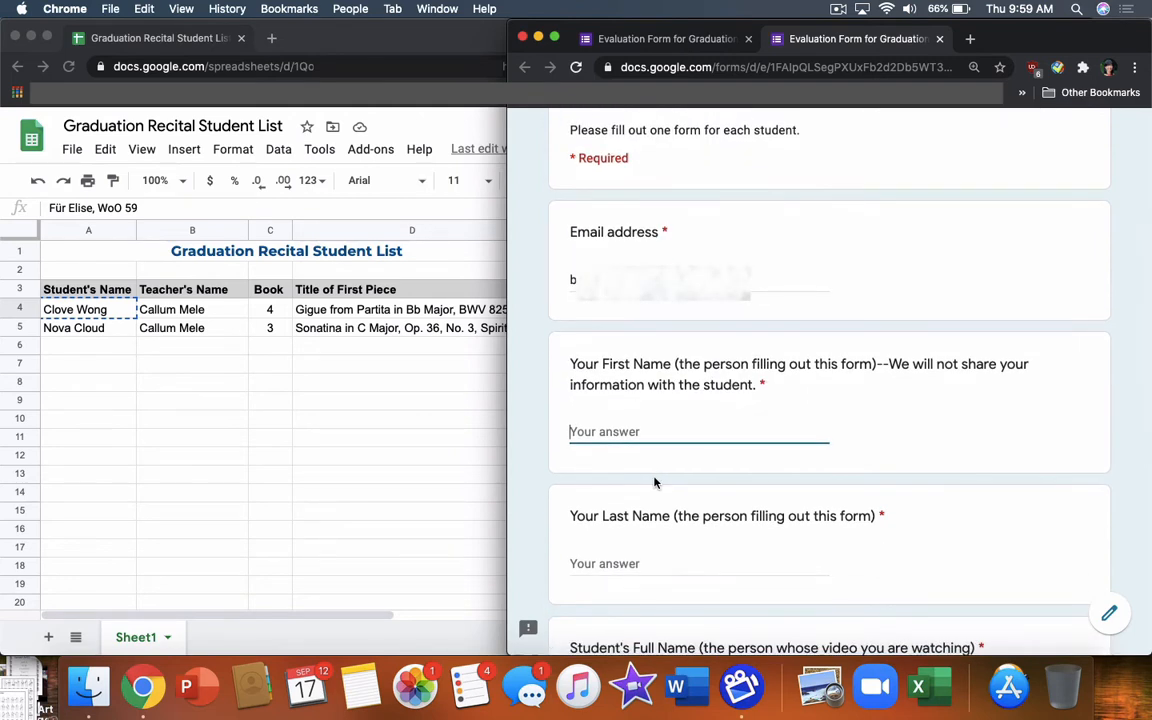
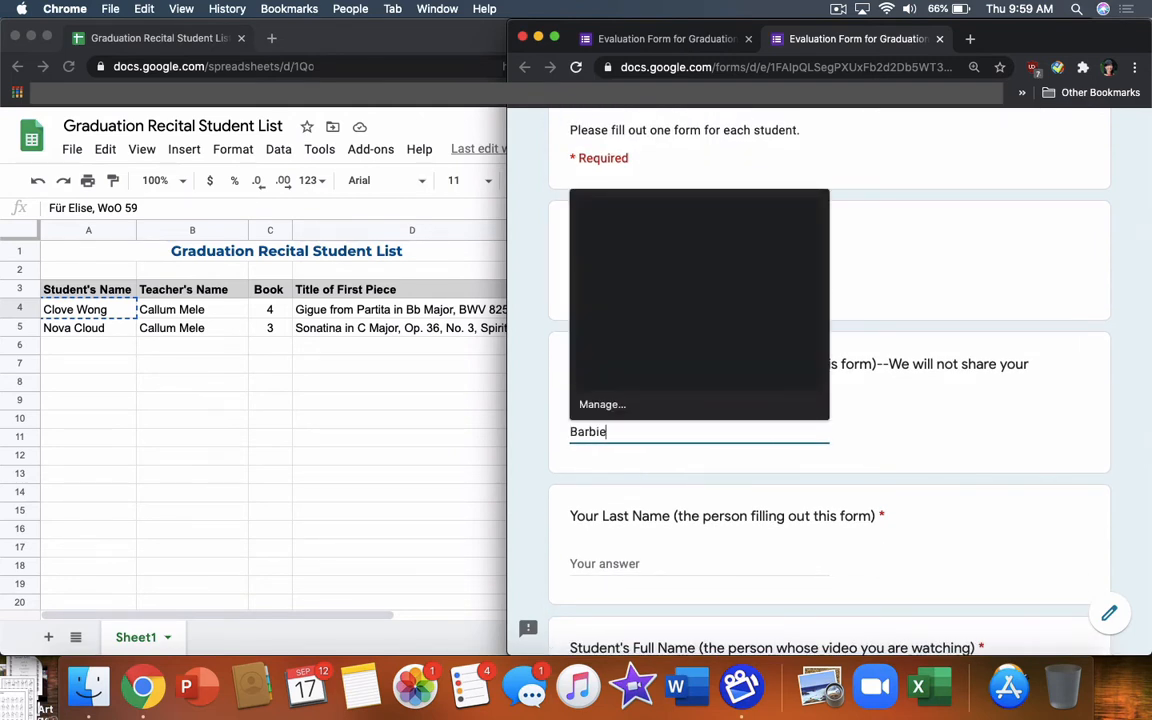
left_click(655, 565)
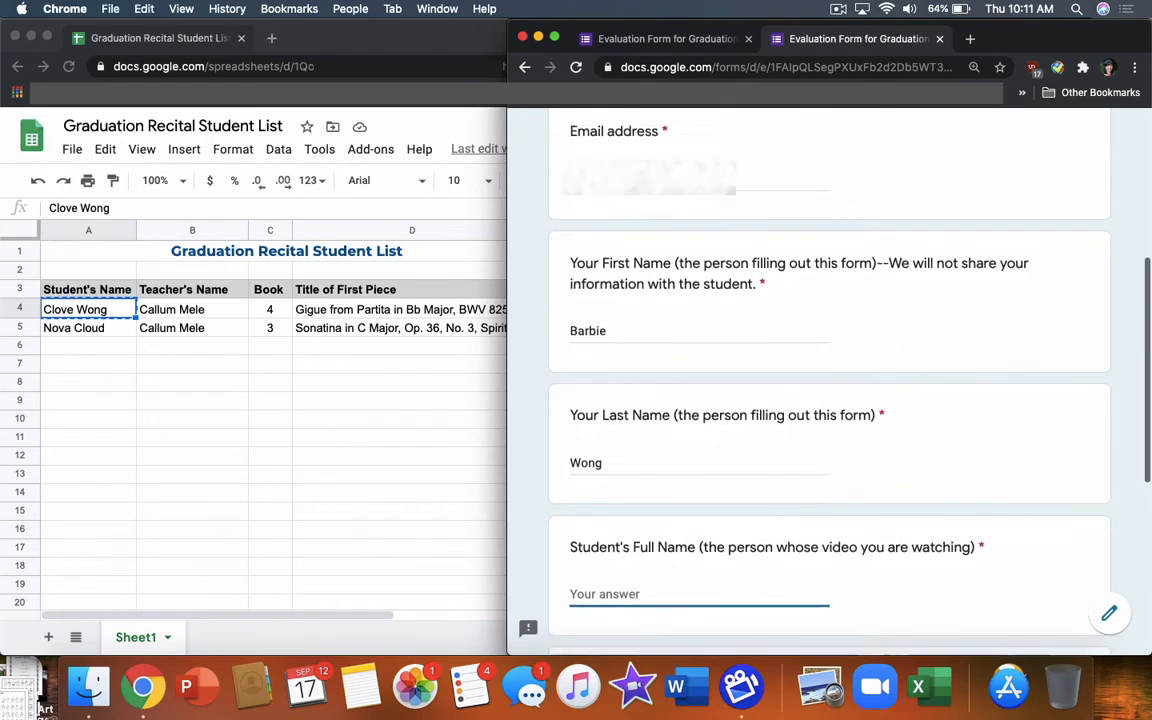
scroll(829, 380, "down", 3)
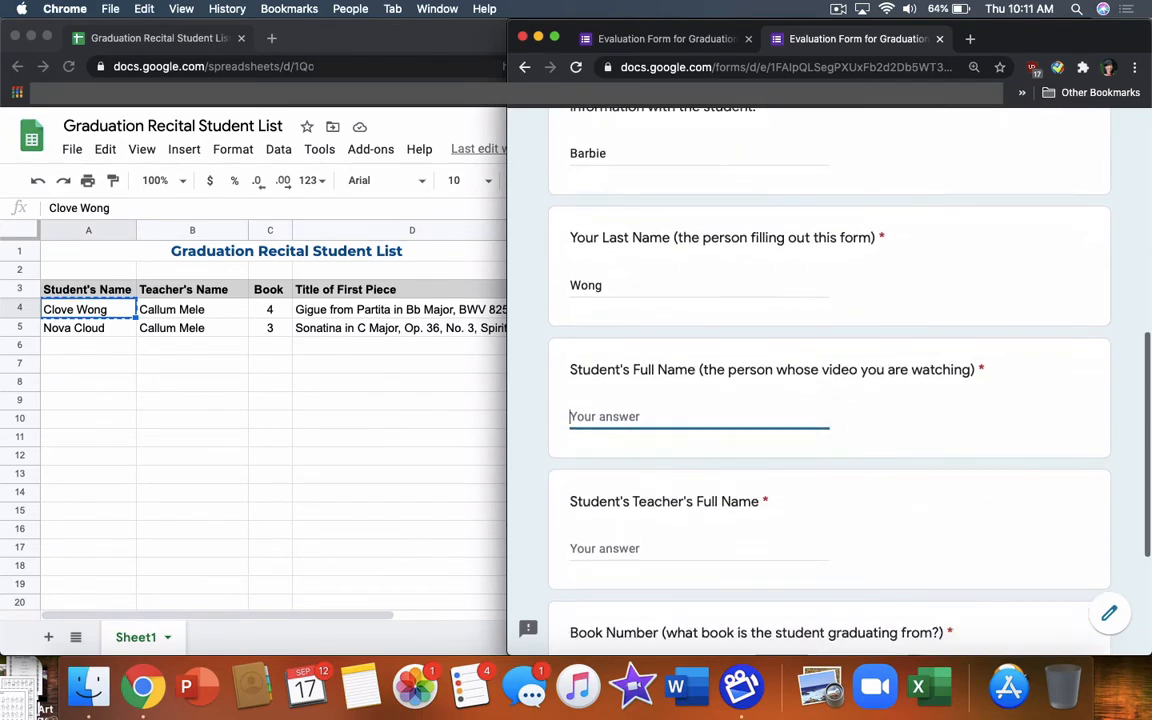
Copy the student's full name from cell A4 using Edit > Copy and return to the form
scroll(829, 380, "down", 1)
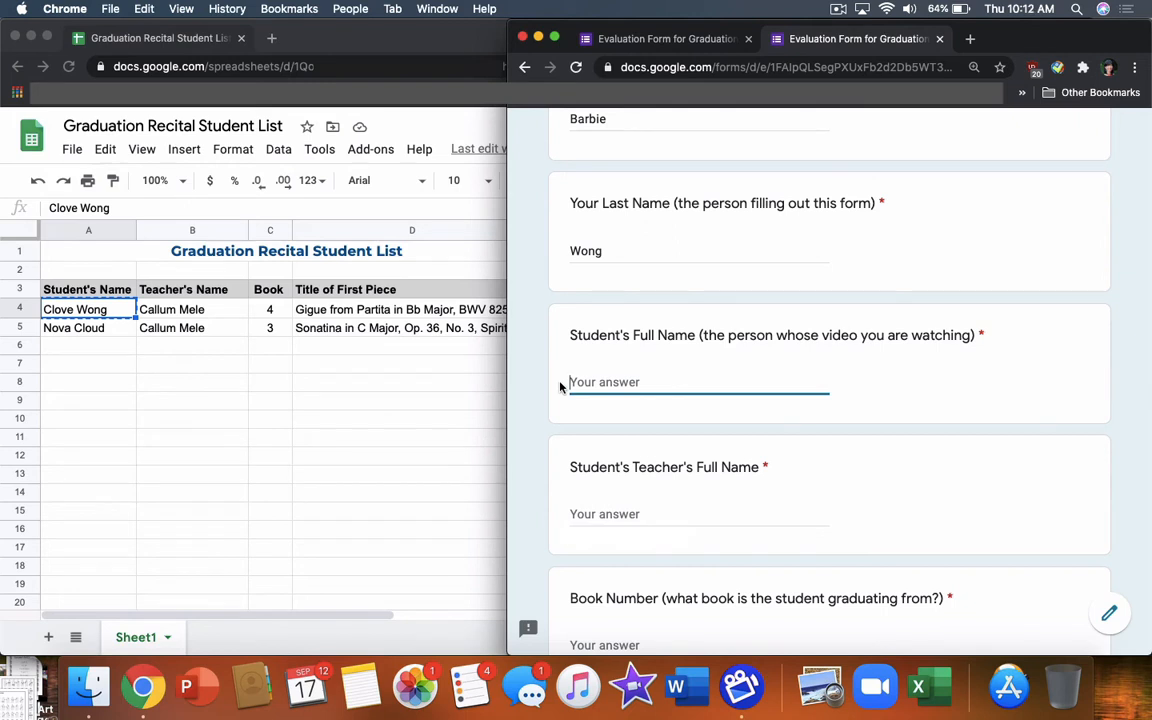
left_click(110, 311)
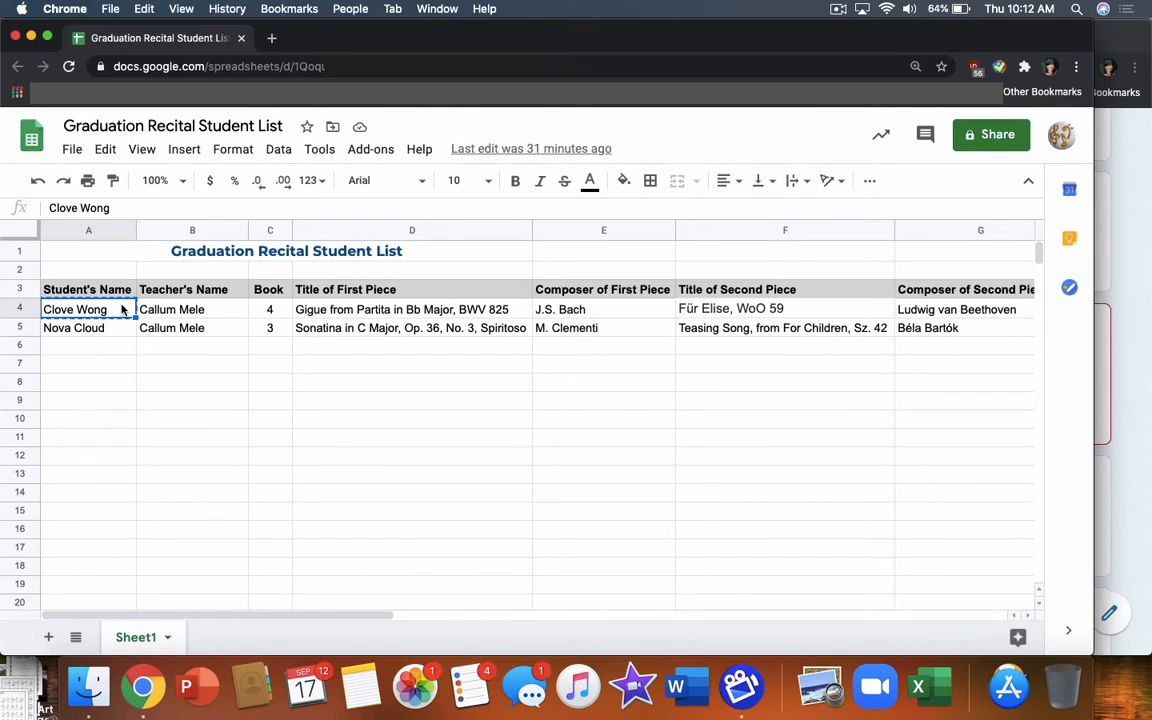
left_click(145, 9)
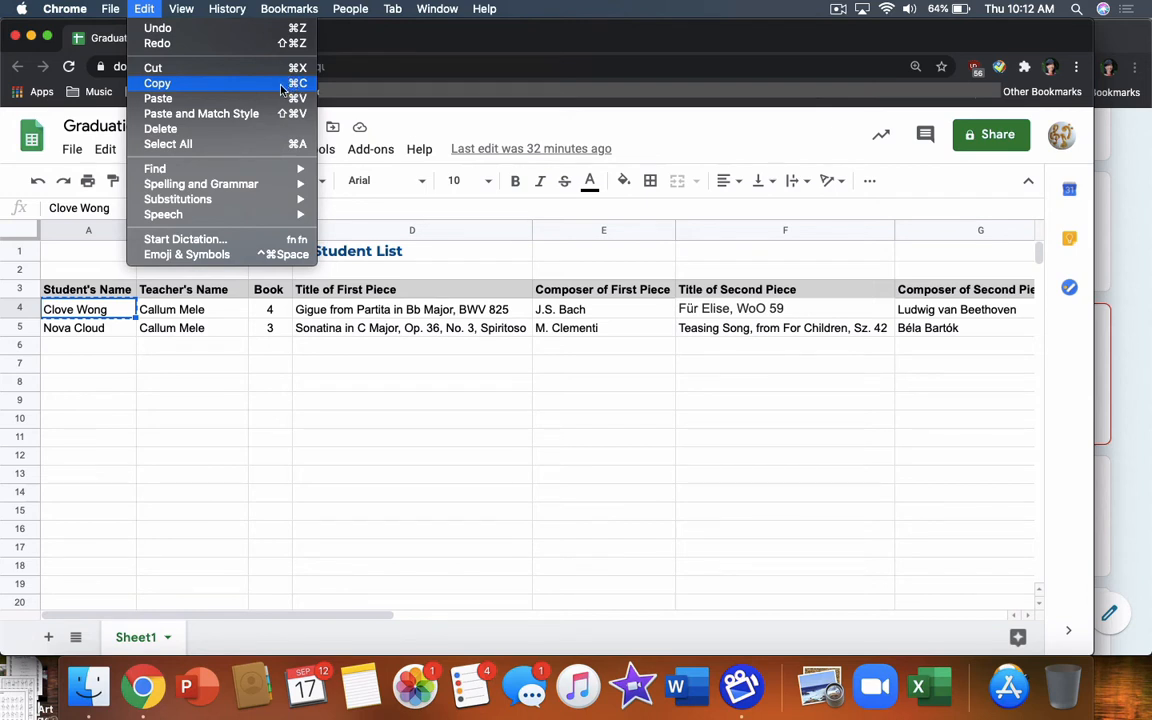
left_click(269, 88)
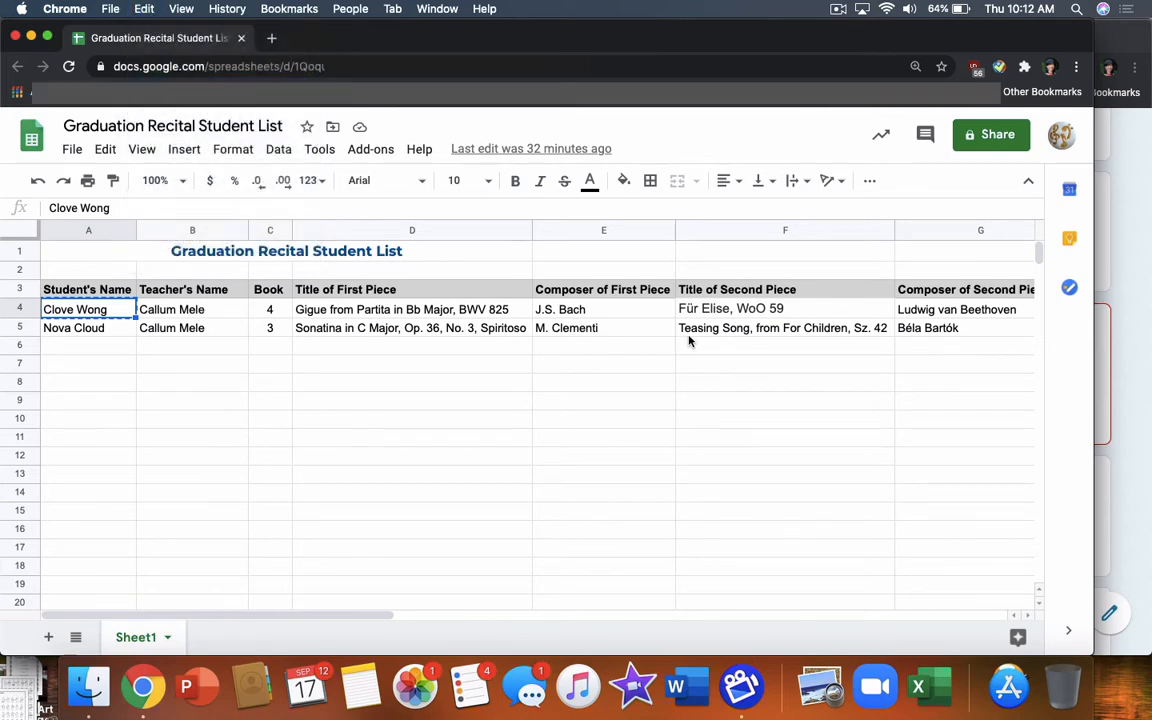
left_click(1132, 480)
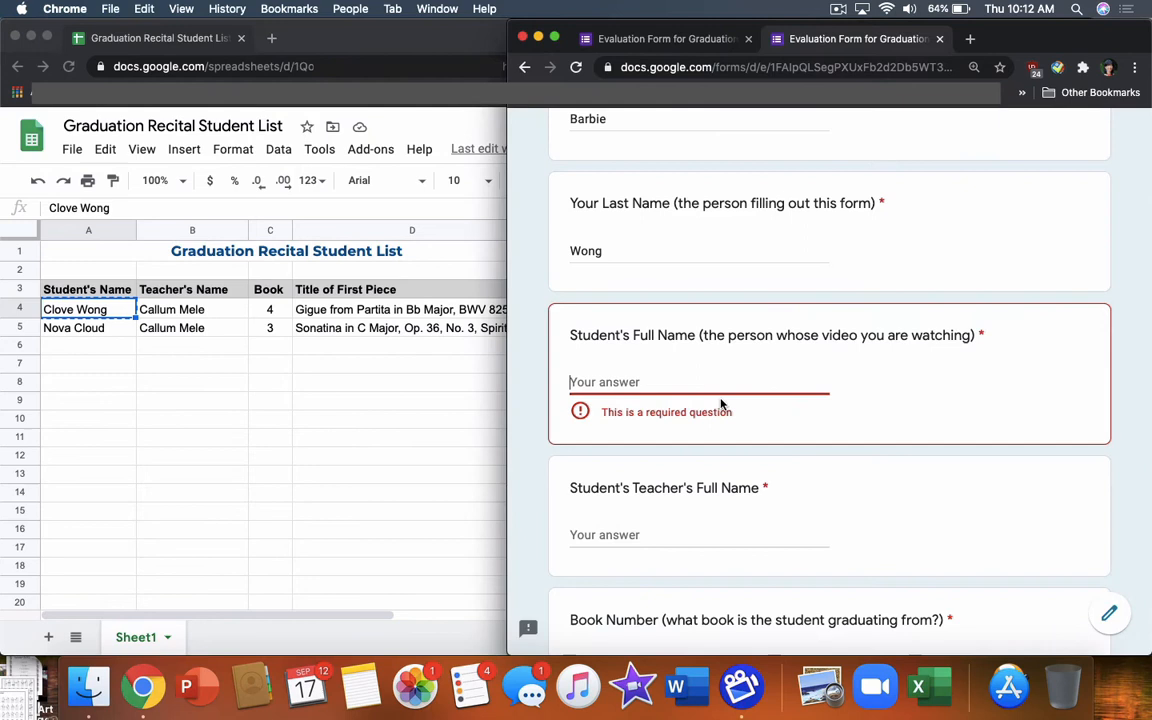
Paste the student's name into Student's Full Name via Edit > Paste, then select cell B4
left_click(640, 381)
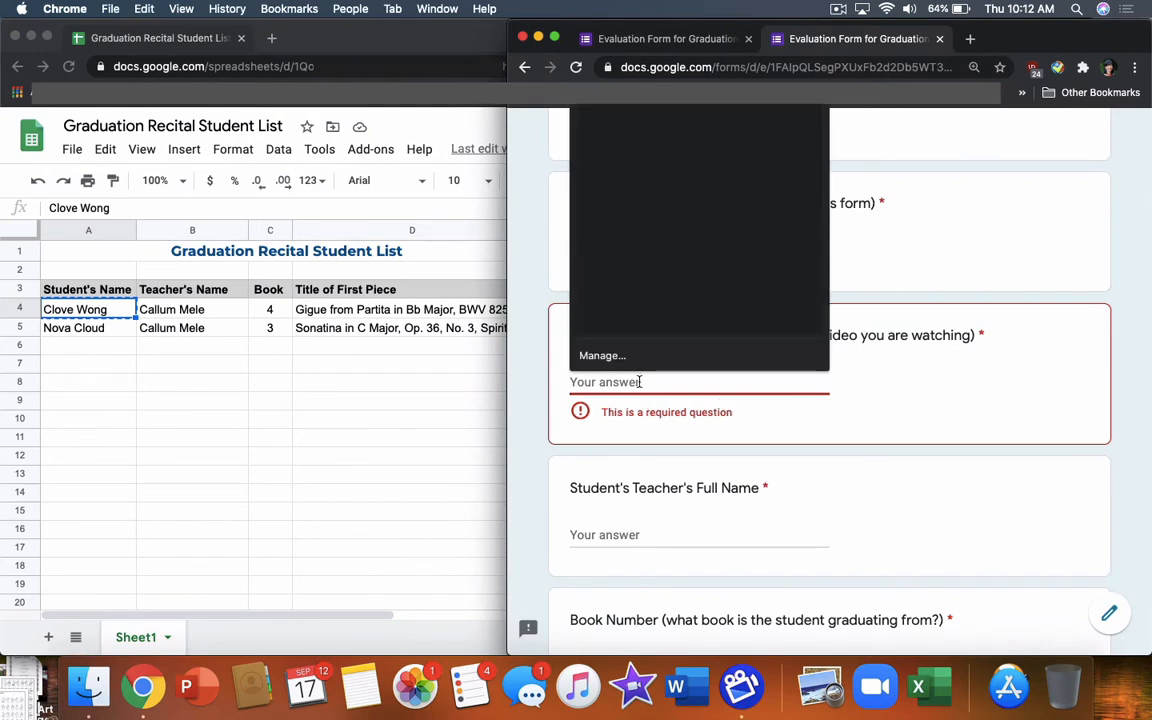
left_click(143, 9)
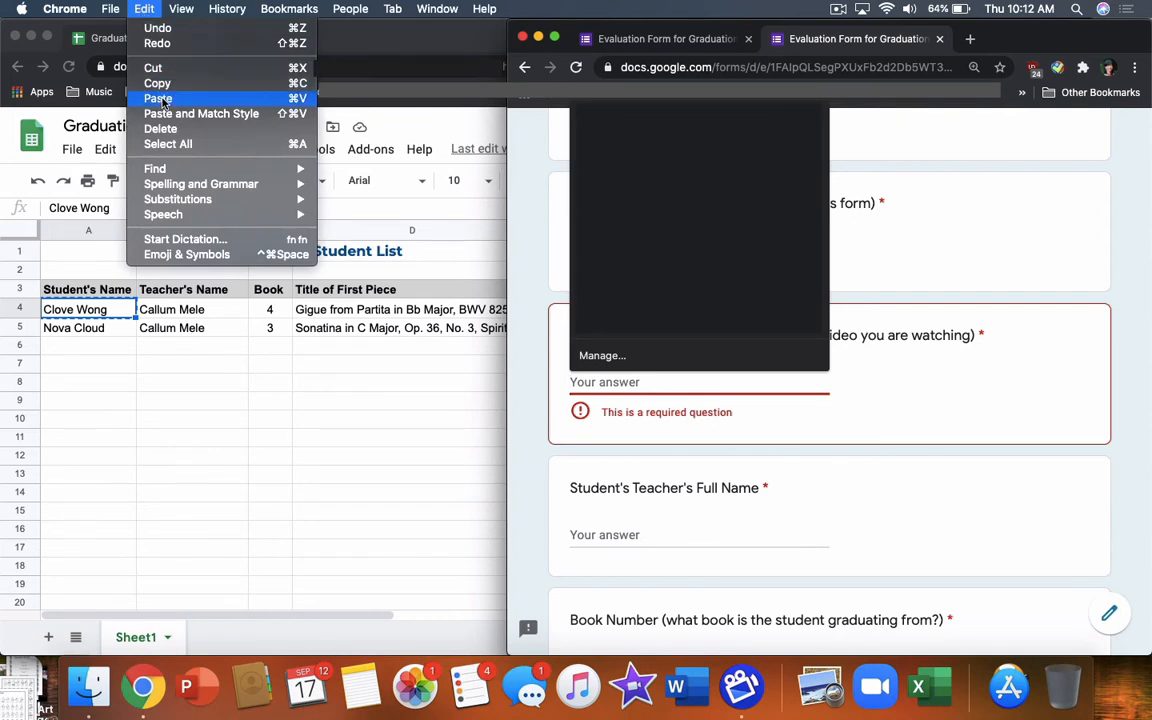
left_click(280, 103)
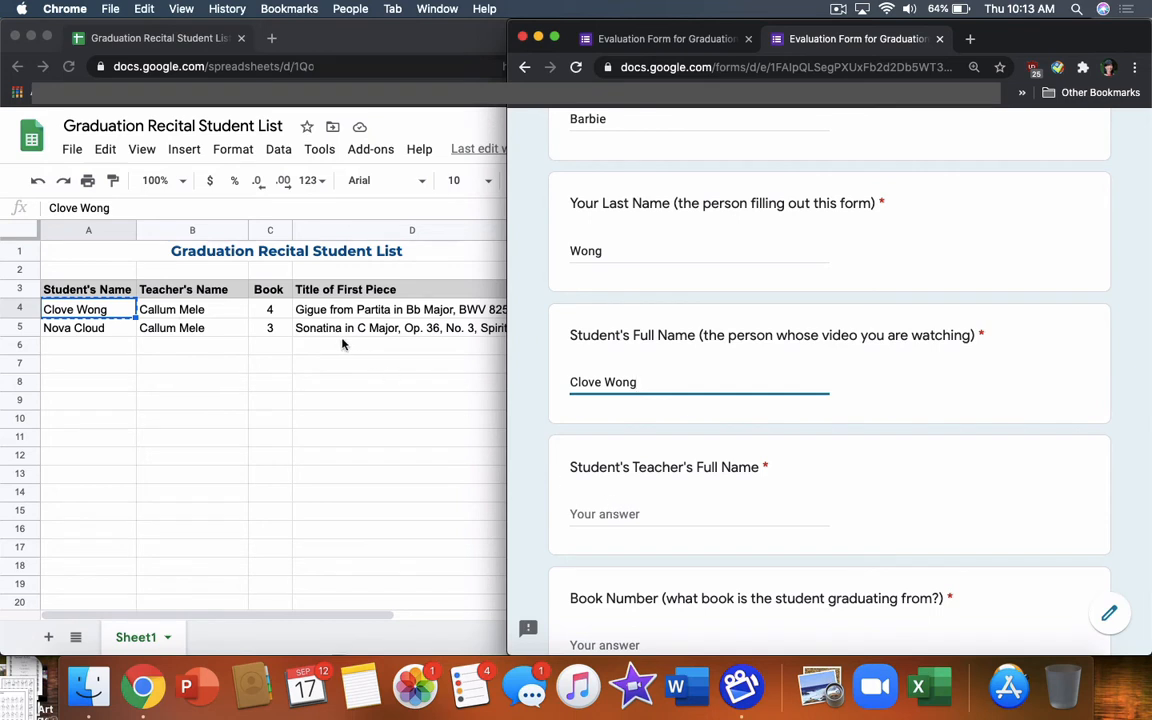
left_click(193, 311)
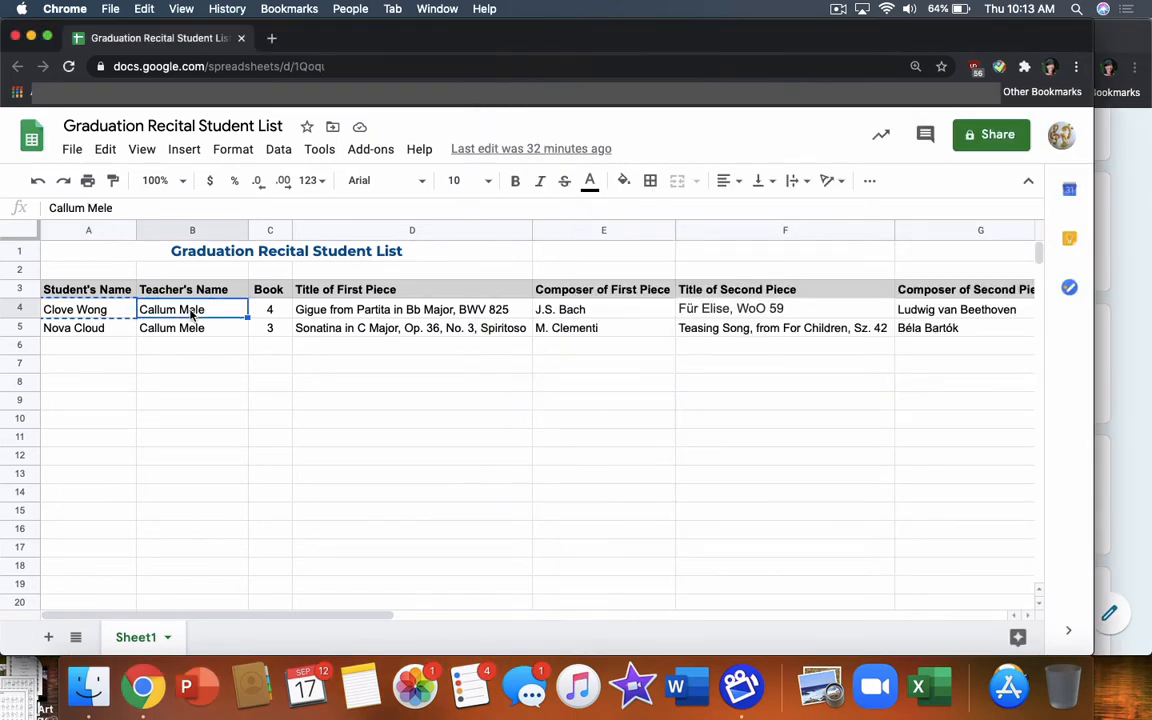
Paste the teacher's name from B4 into Teacher's Full Name and enter 4 as Book Number
key("super+c")
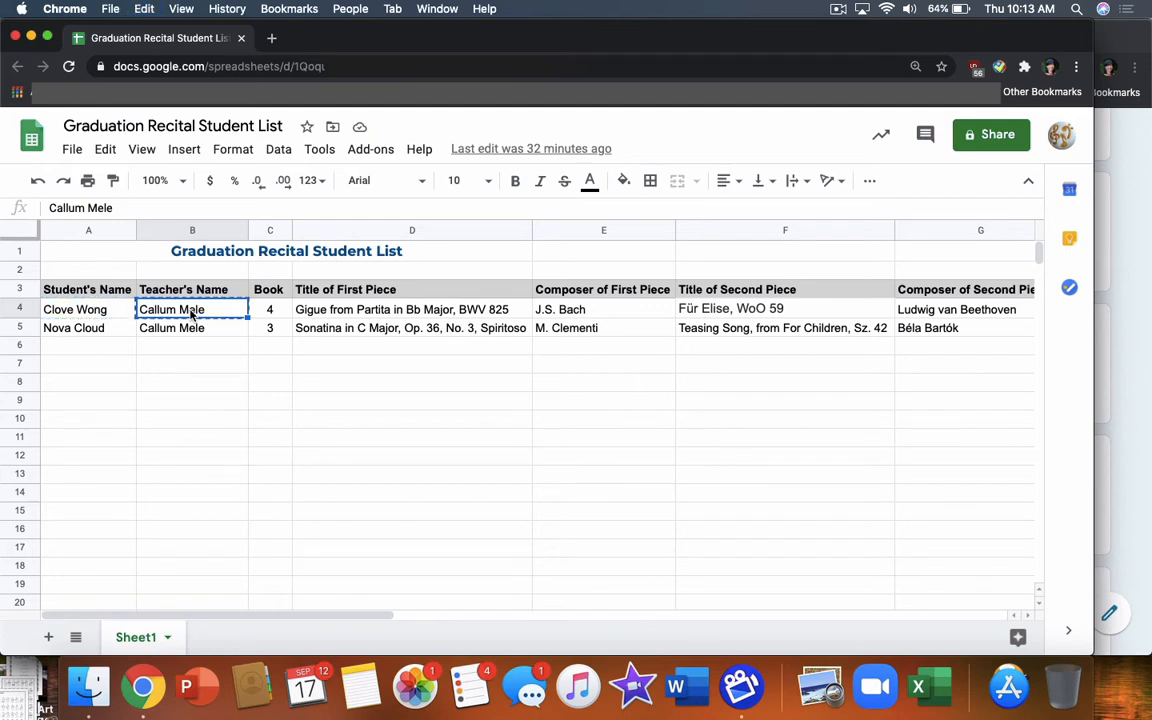
left_click(1131, 510)
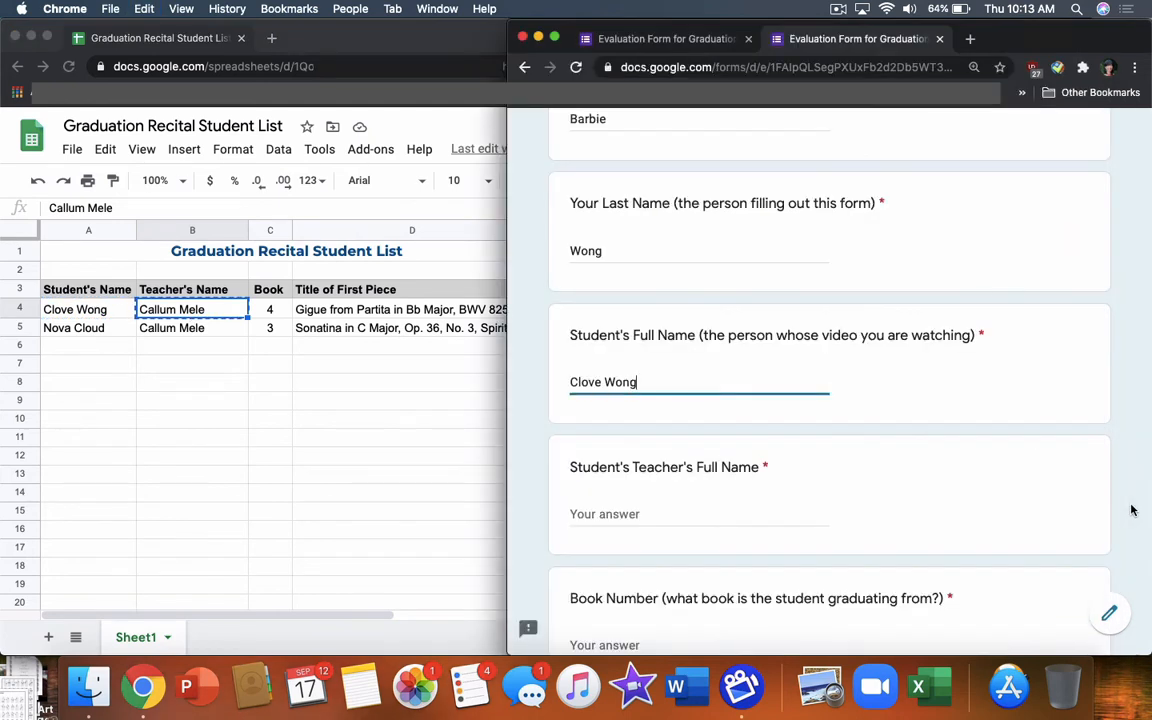
left_click(613, 513)
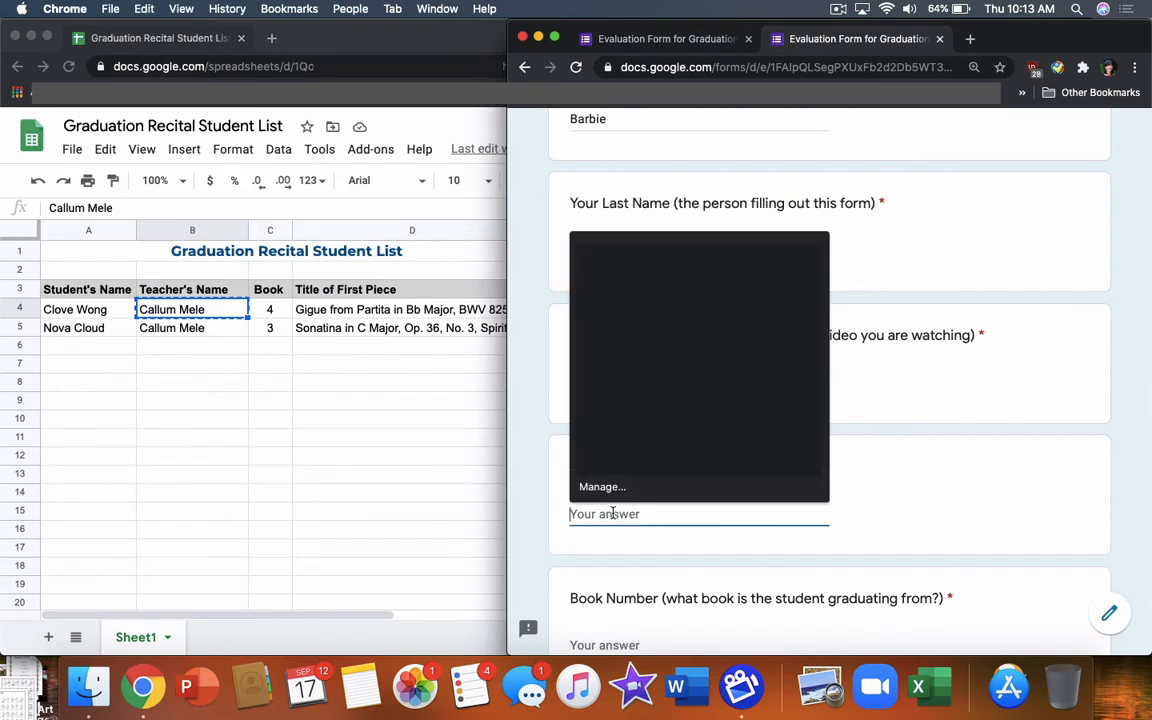
key("super+v")
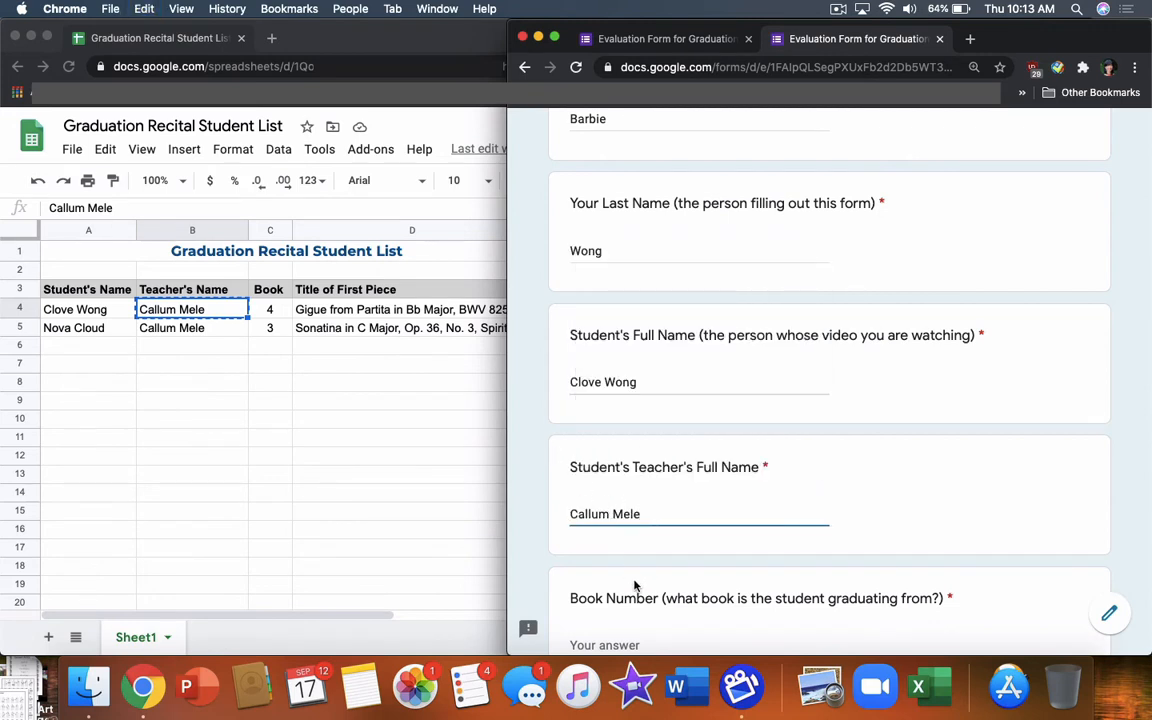
scroll(634, 586, "down", 2)
left_click(613, 531)
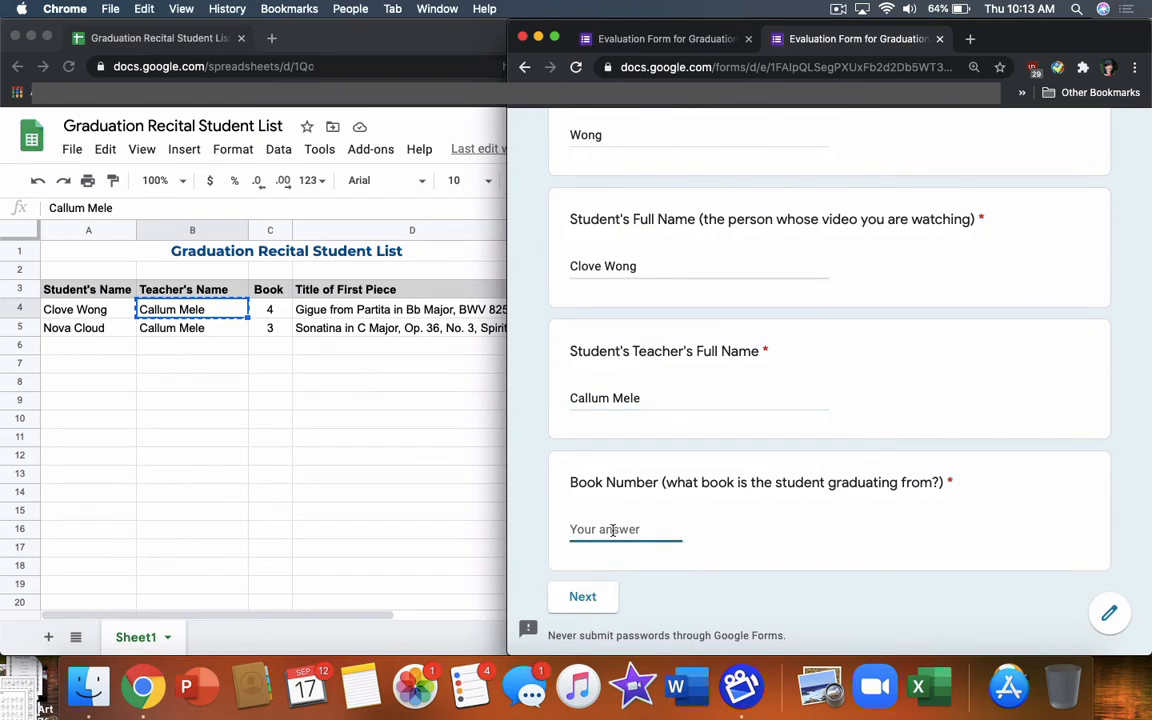
type("4")
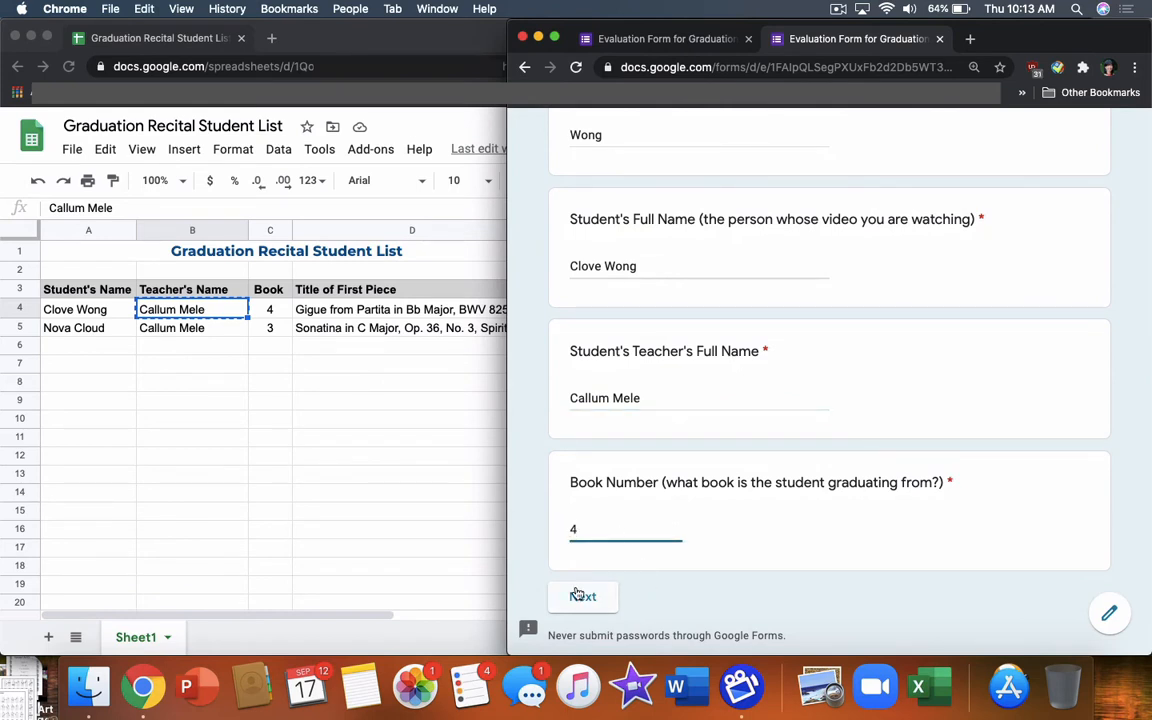
Advance to the first-piece page and paste the title 'Gigue from Partita in Bb Major, BWV 825' from D4
left_click(583, 597)
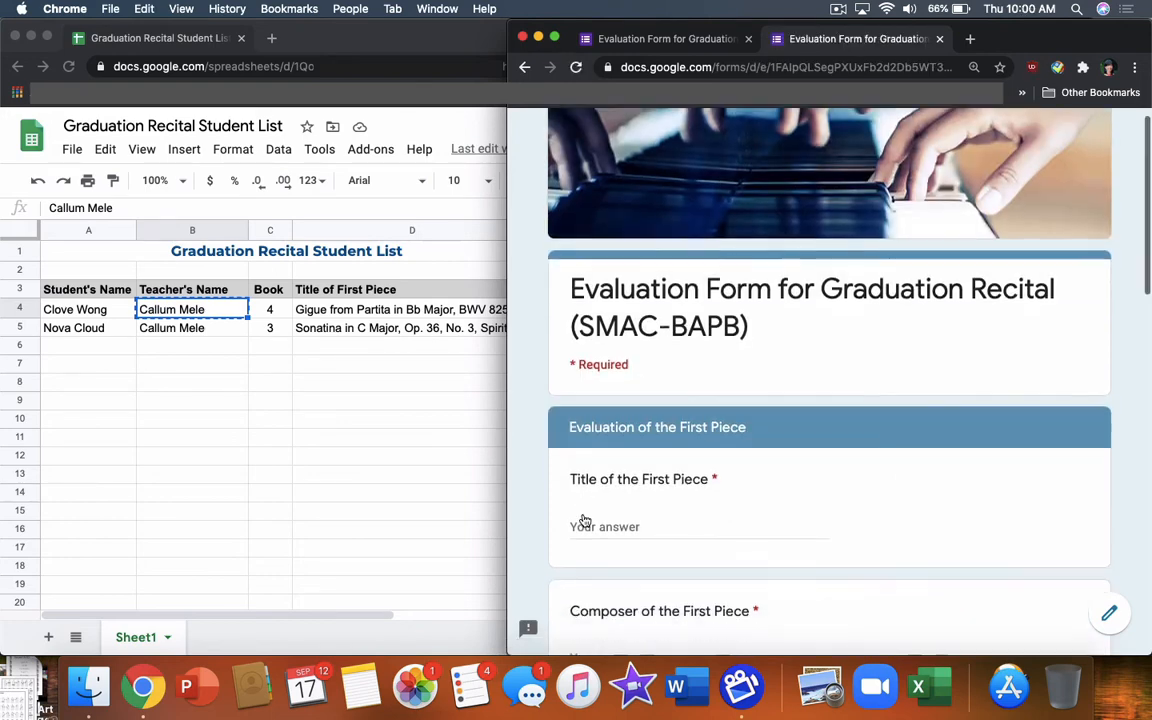
scroll(585, 524, "down", 1)
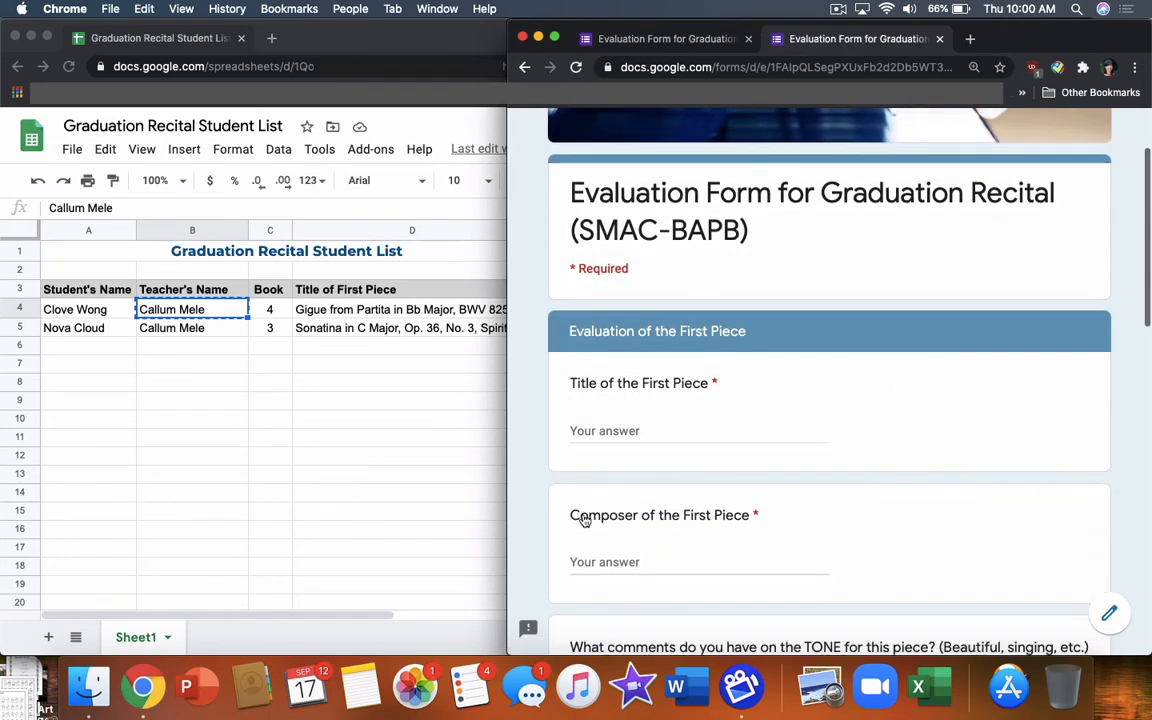
scroll(583, 520, "down", 1)
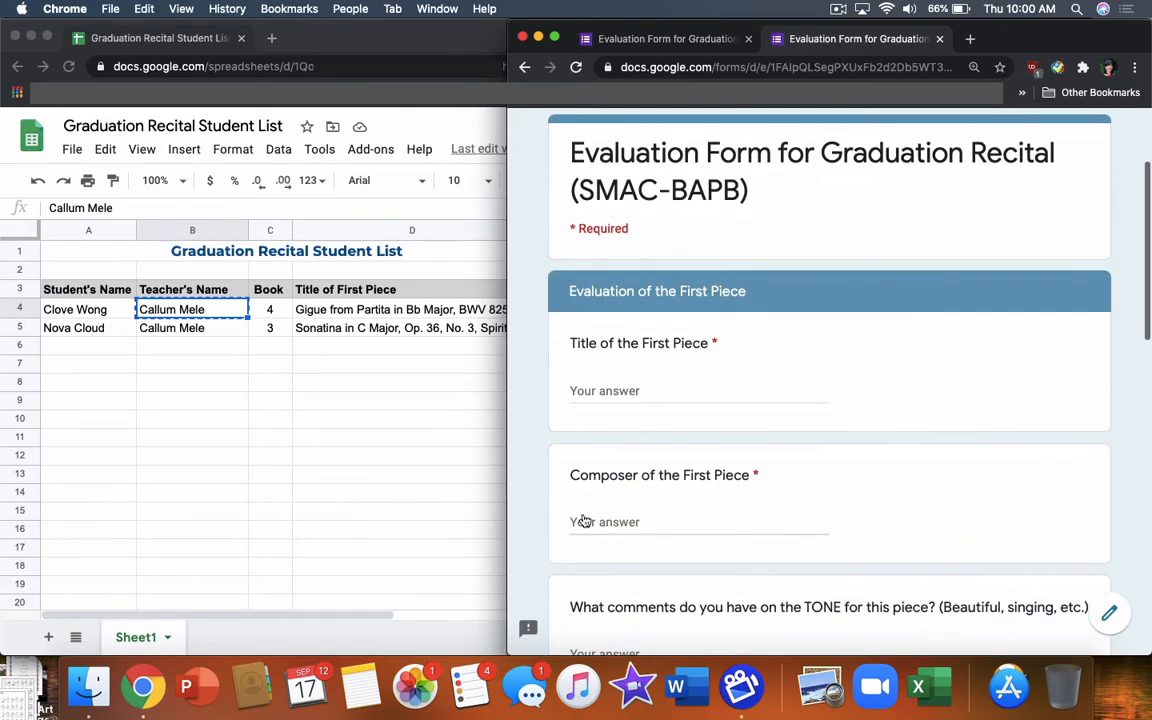
left_click(393, 312)
left_click(393, 312)
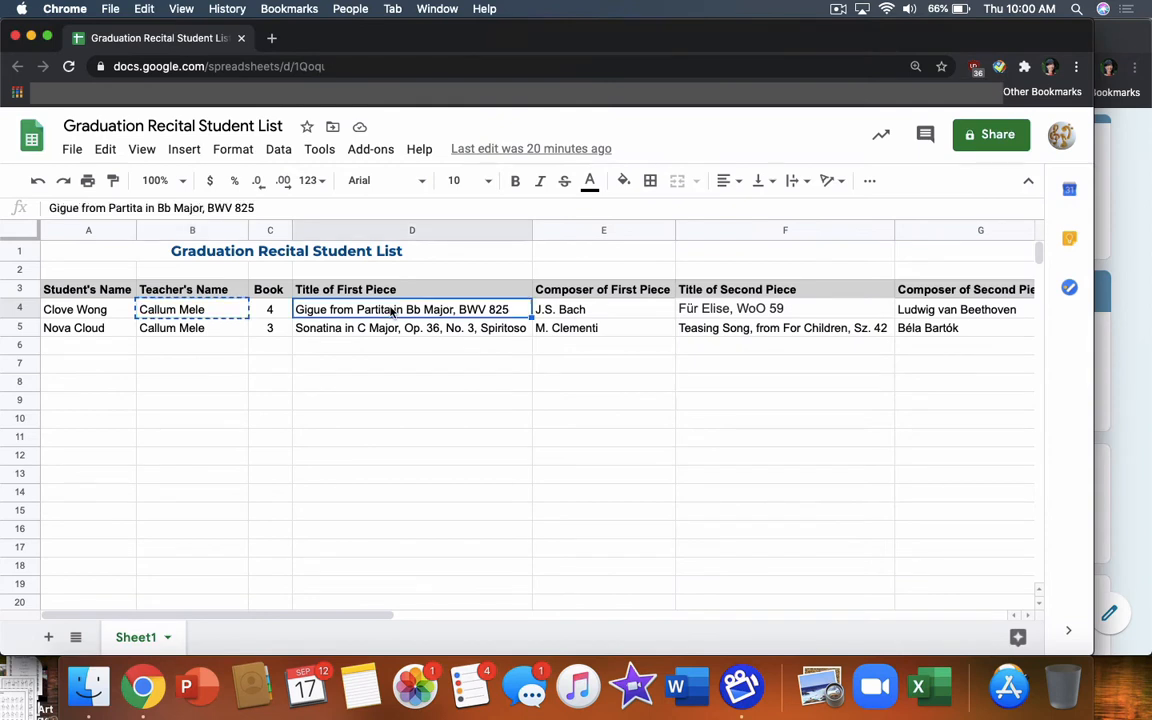
key("ctrl+c")
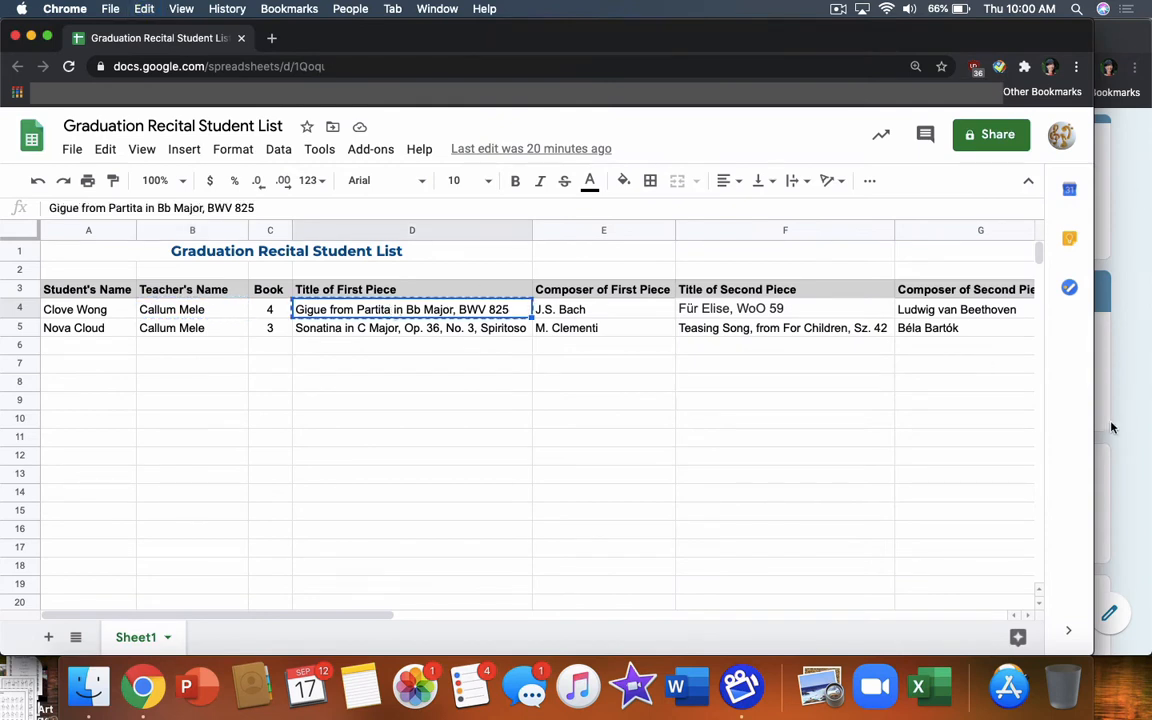
left_click(1111, 494)
left_click(662, 392)
key("super+v")
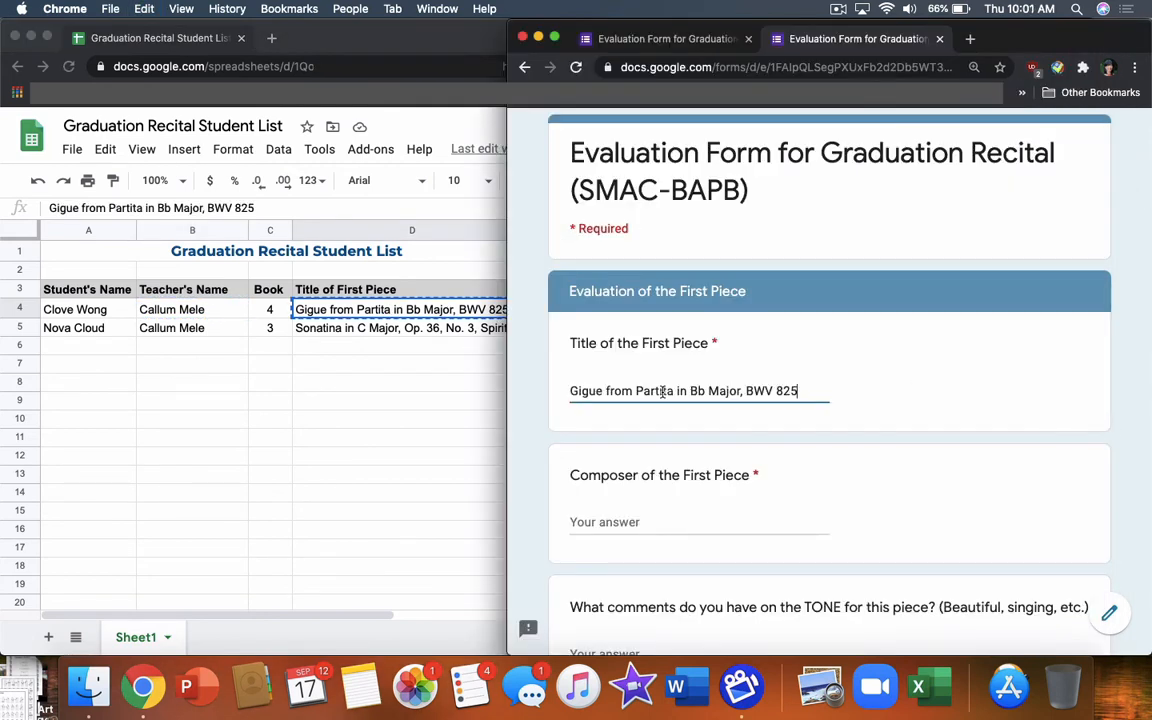
Paste the composer J.S. Bach from cell E4 into Composer of the First Piece
left_click(419, 390)
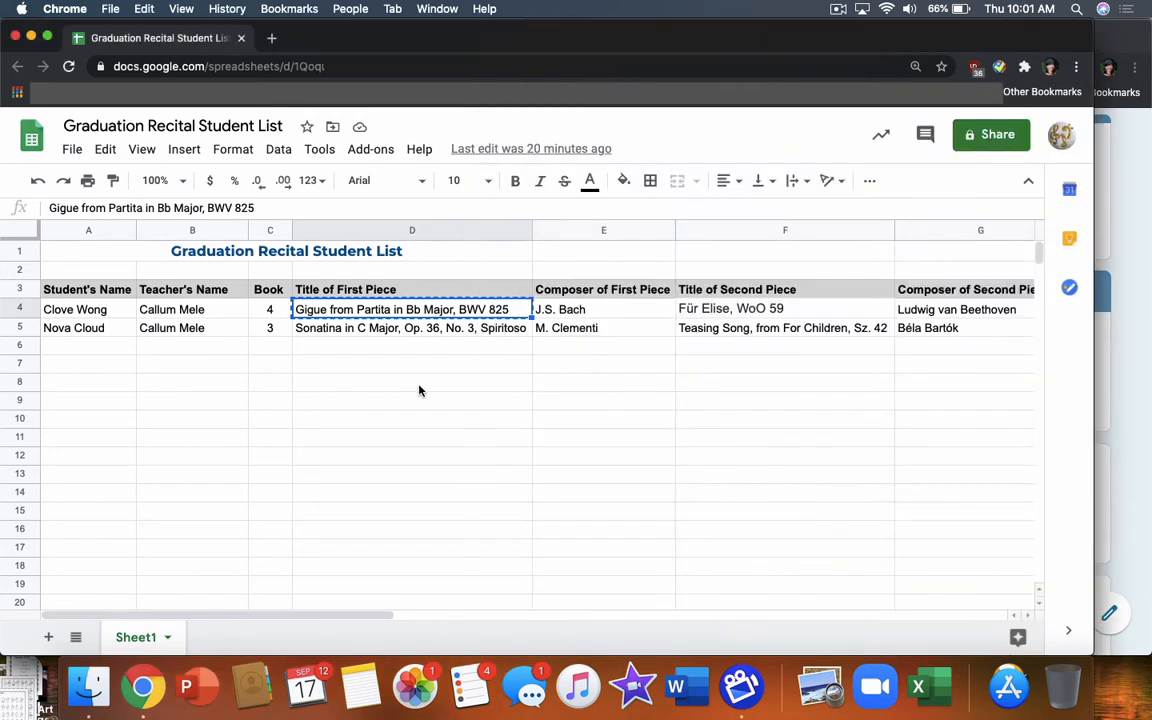
left_click(605, 309)
key("super+c")
left_click(1139, 483)
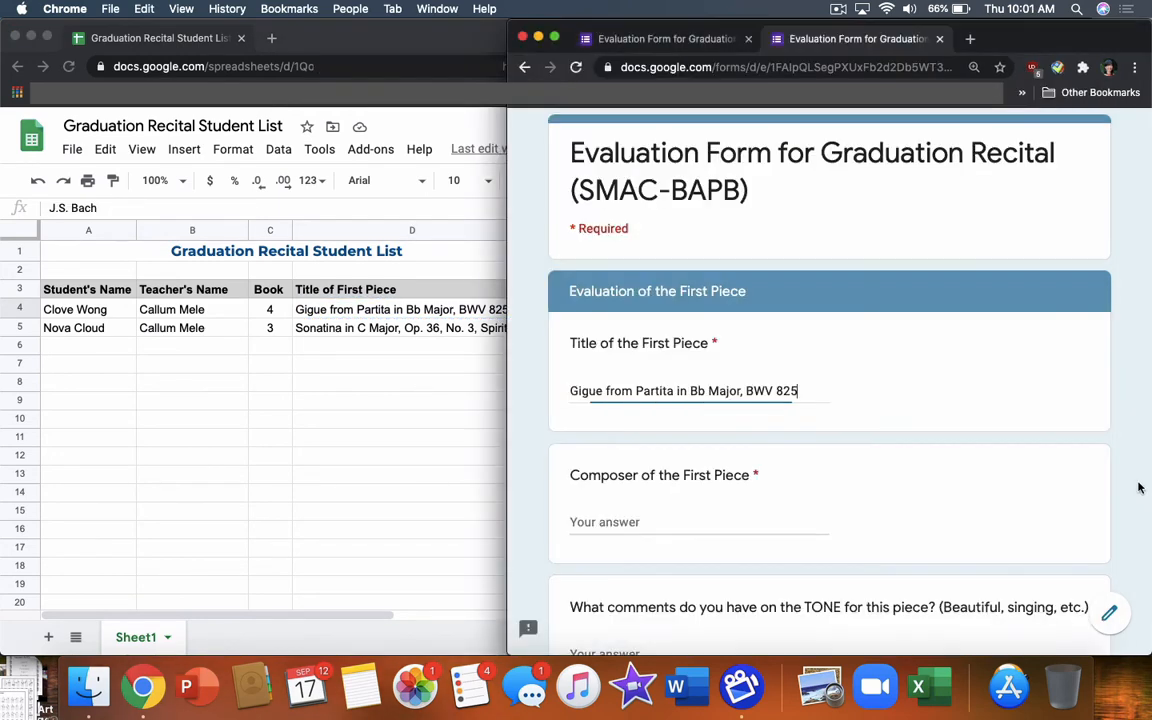
left_click(663, 519)
key("super+v")
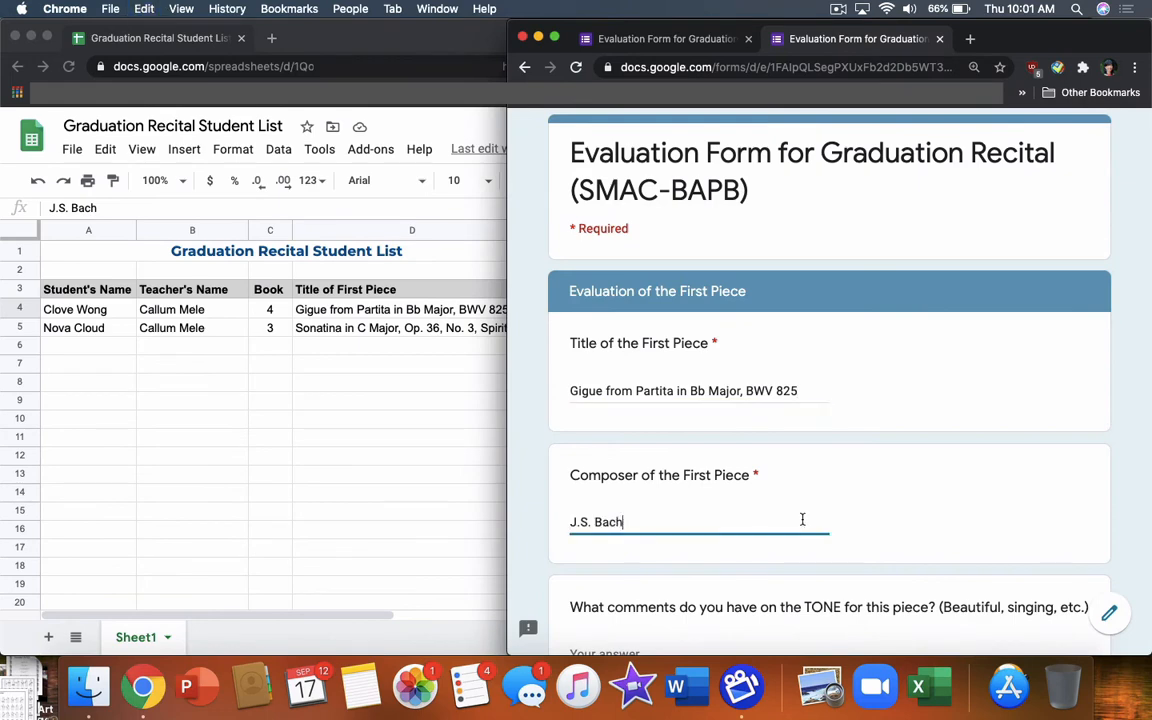
left_click(857, 528)
scroll(857, 528, "down", 3)
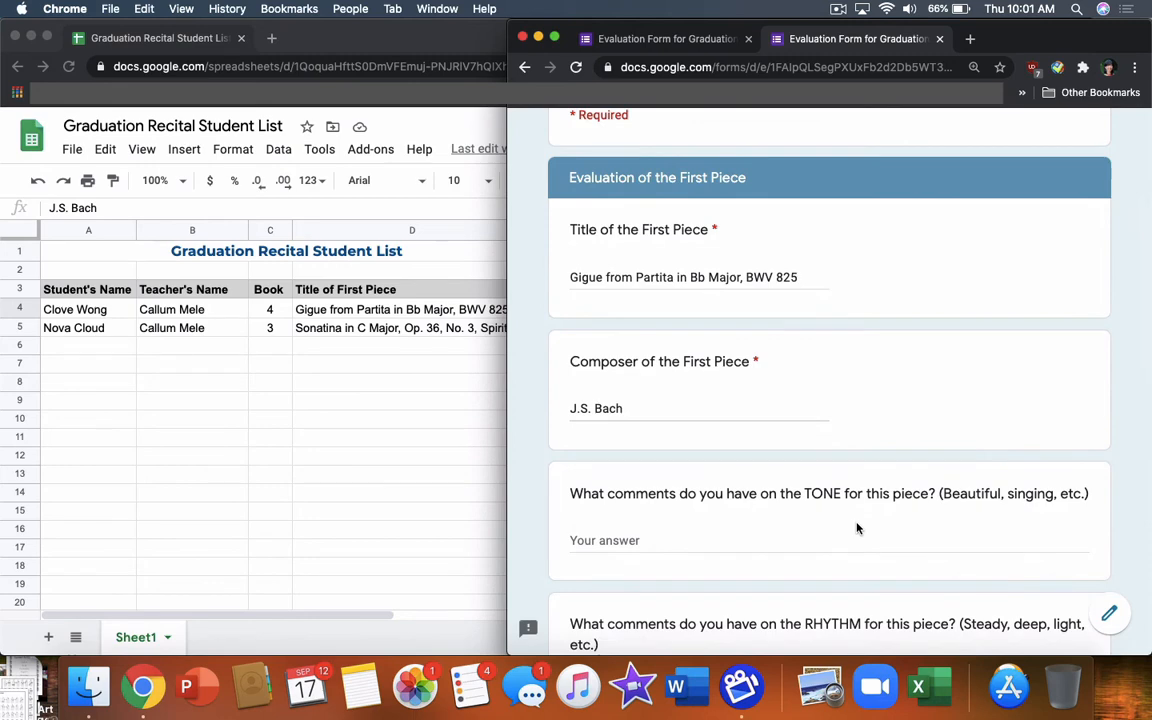
Scroll past the blank TONE, RHYTHM, TEMPO, BALANCE and PHRASING questions to the page's end
scroll(857, 528, "down", 5)
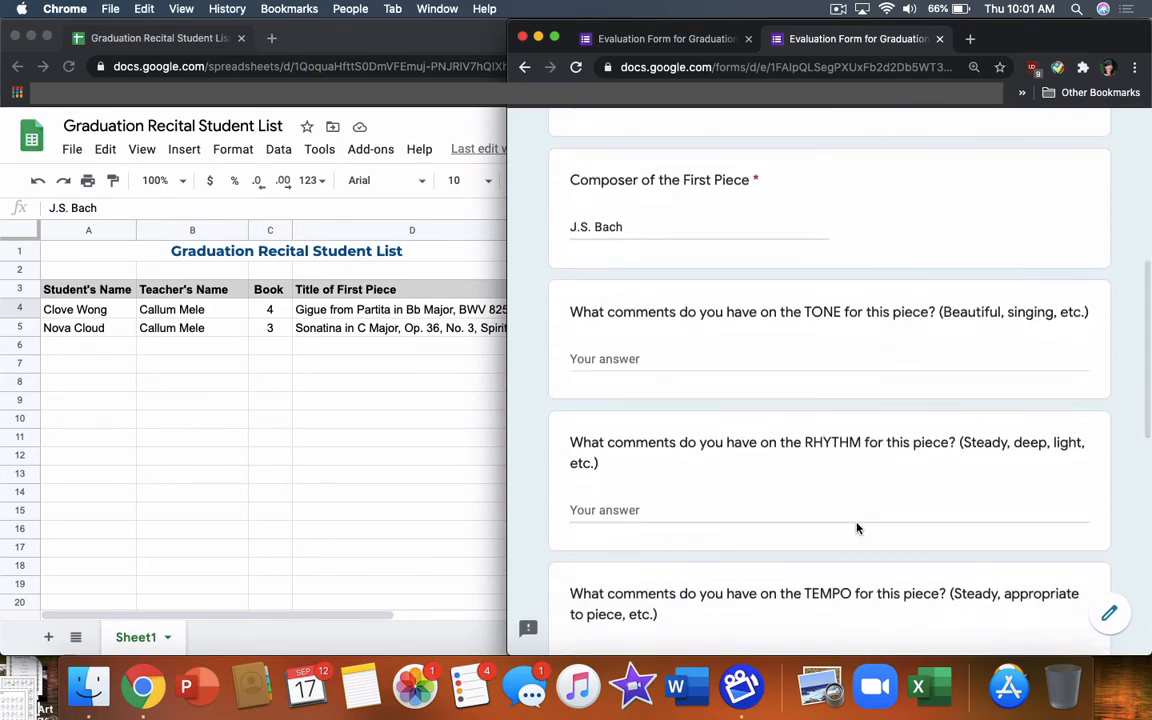
scroll(857, 528, "down", 2)
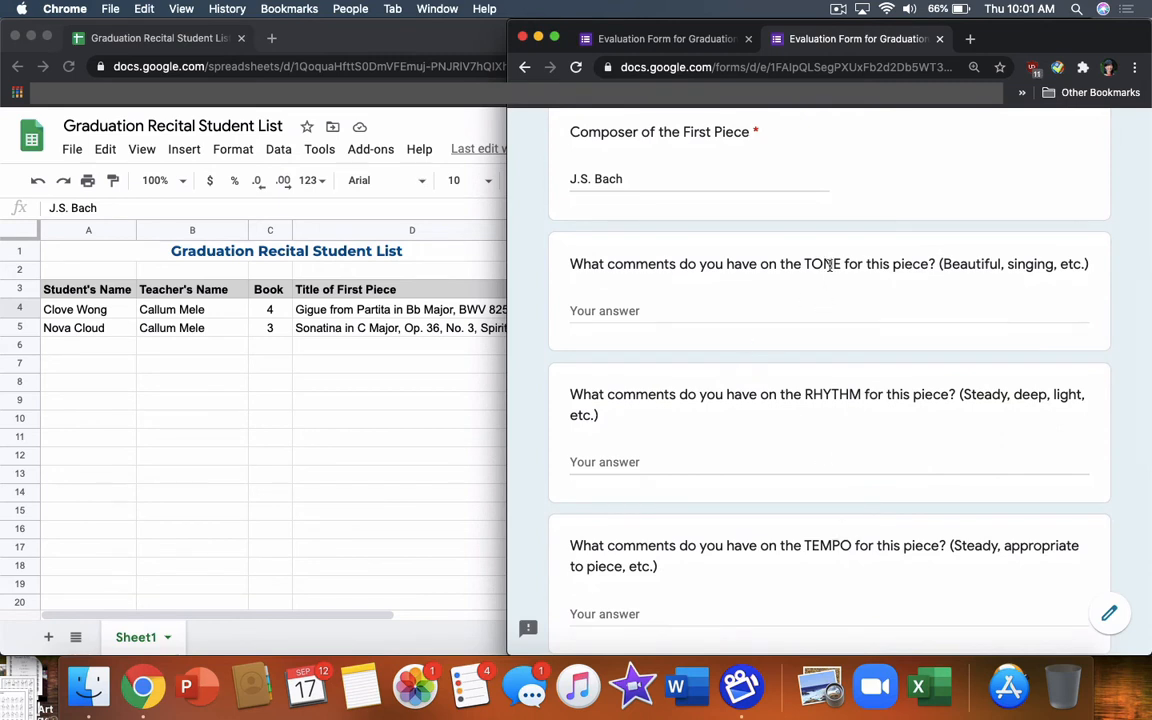
scroll(830, 411, "down", 4)
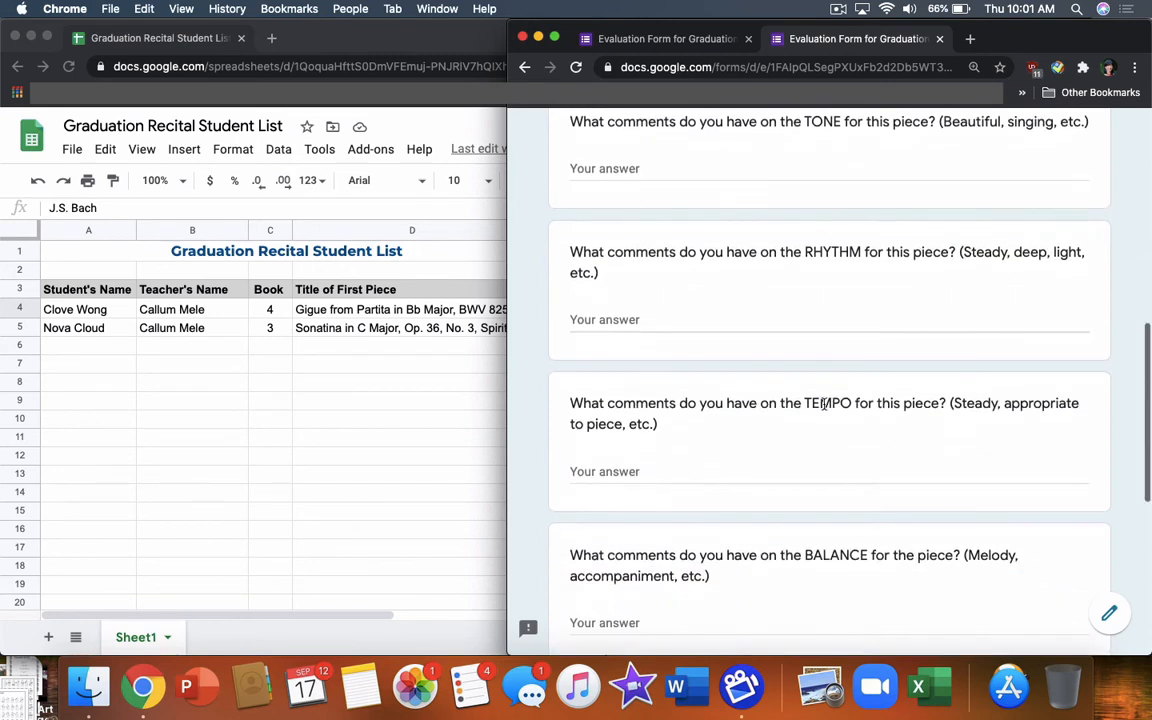
scroll(775, 504, "down", 5)
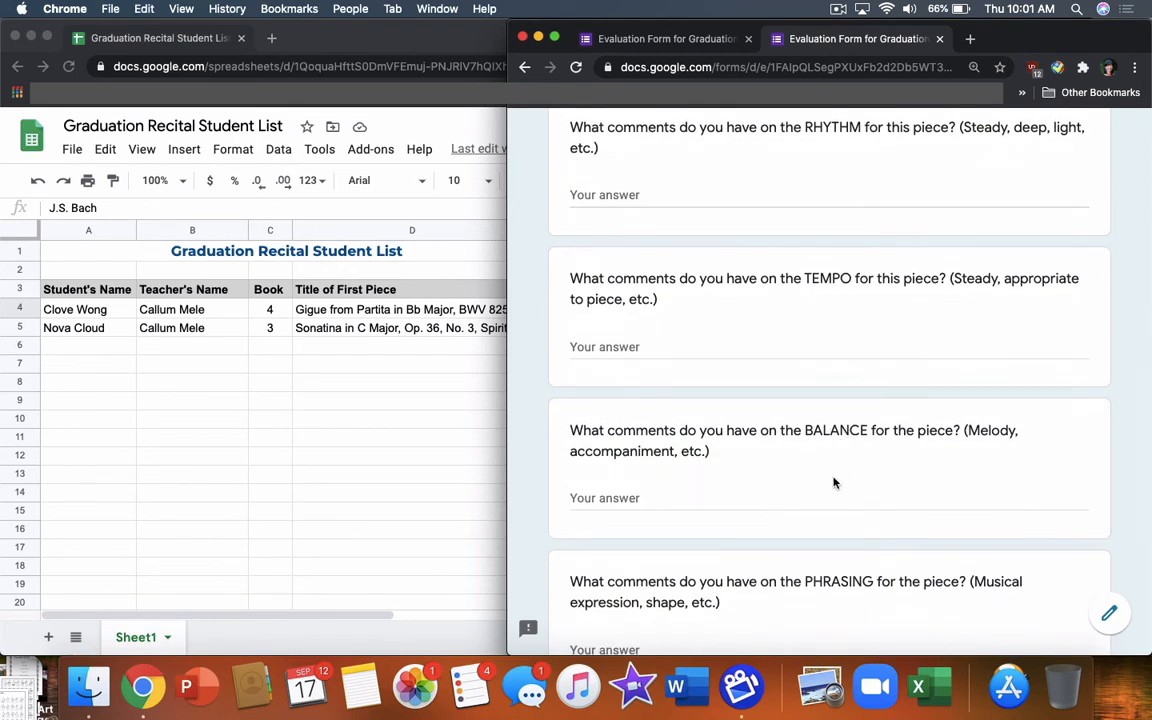
scroll(843, 520, "down", 2)
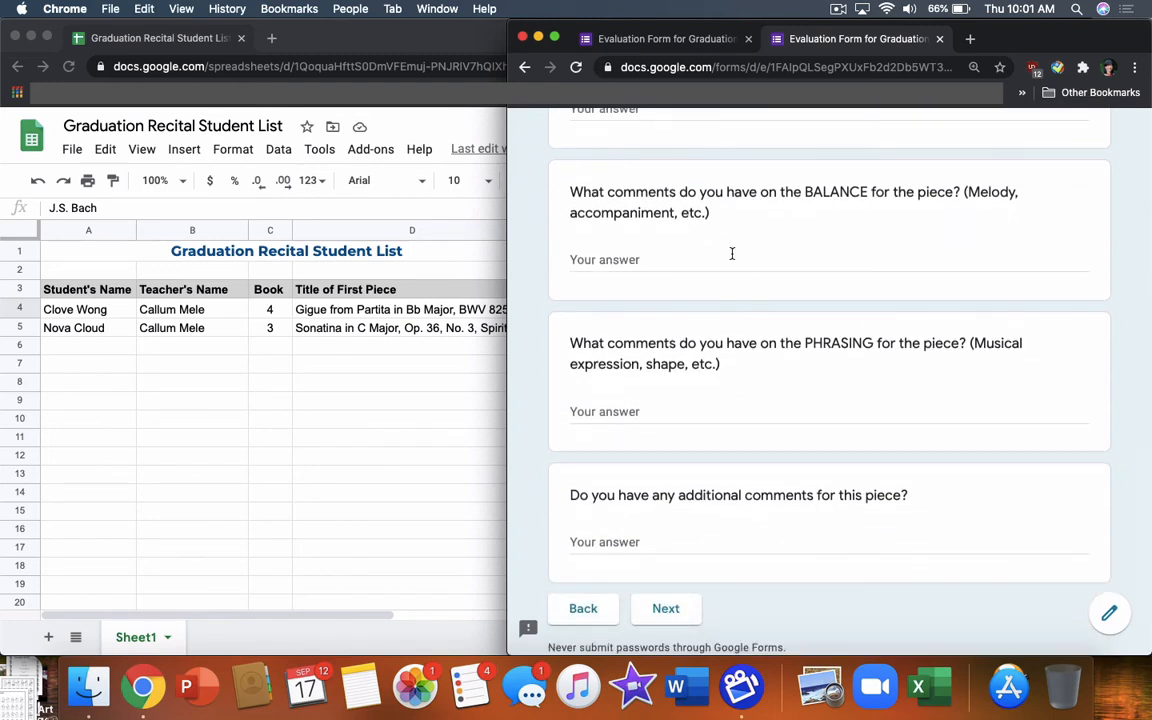
scroll(806, 535, "down", 1)
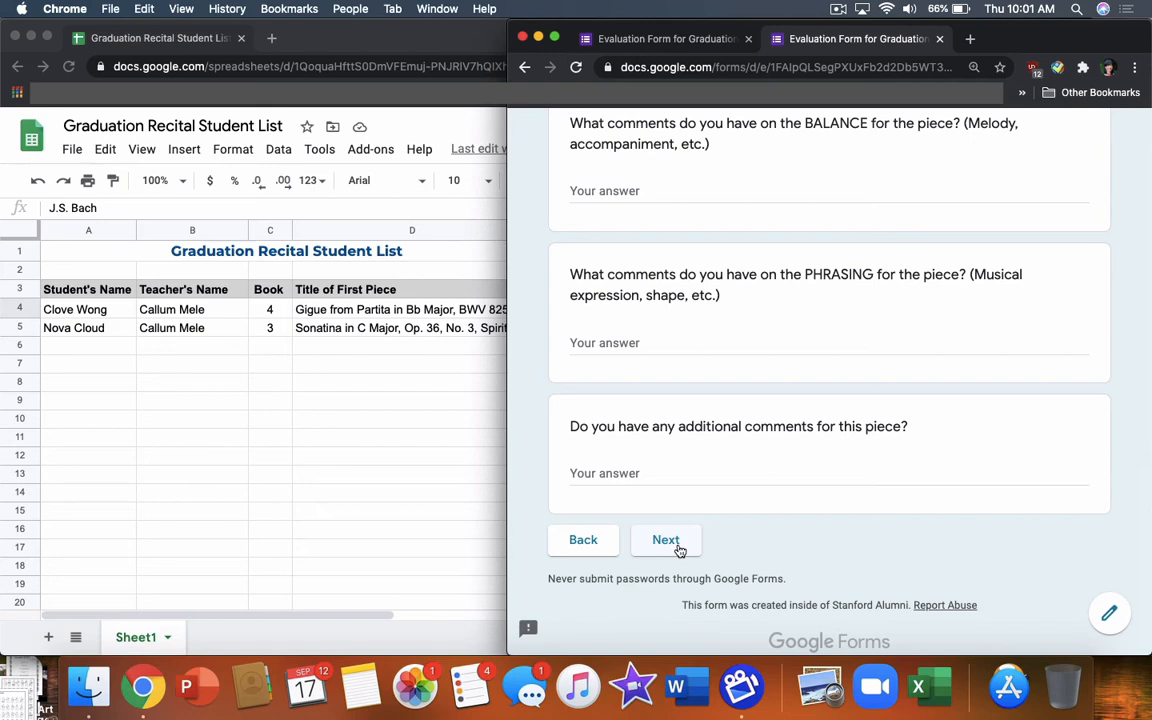
Advance to the second-piece page and paste the title 'Für Elise, WoO 59' from cell F4
left_click(667, 541)
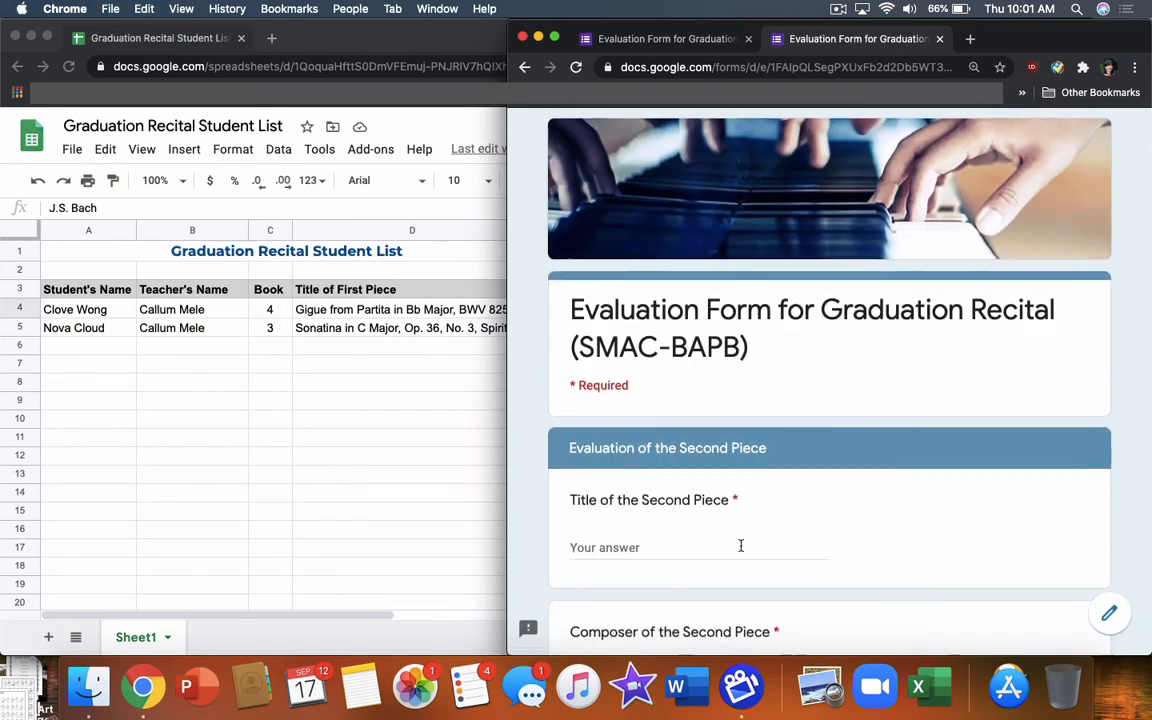
scroll(740, 545, "down", 3)
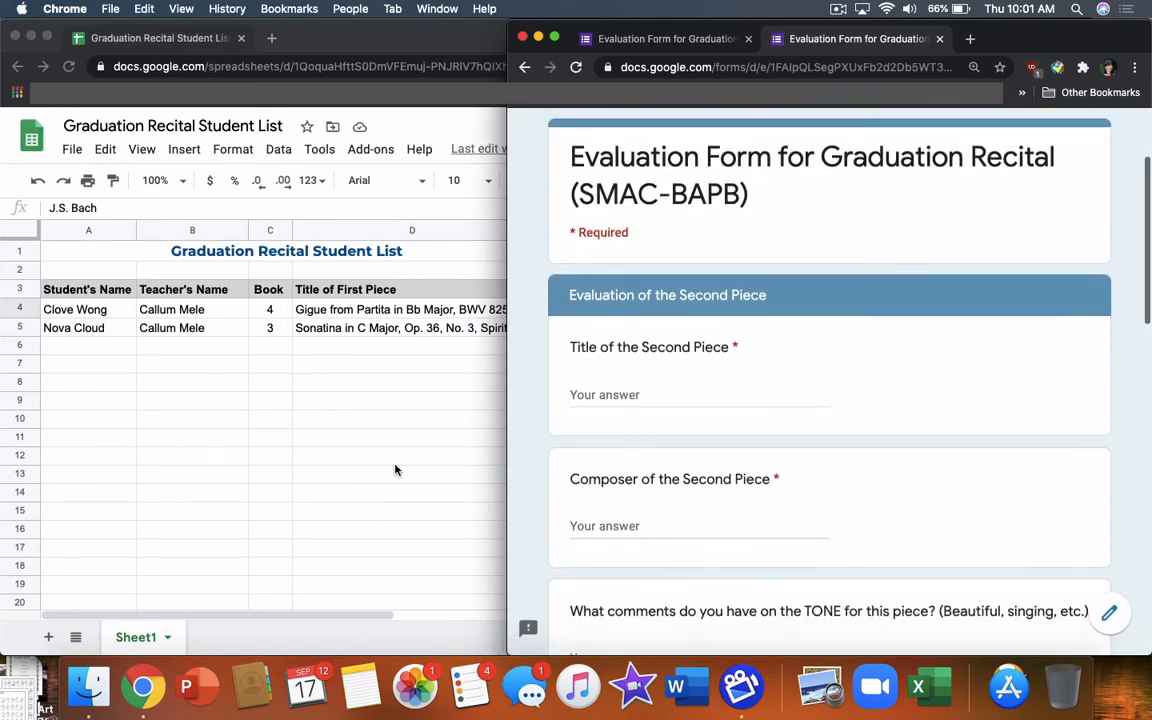
left_click(396, 467)
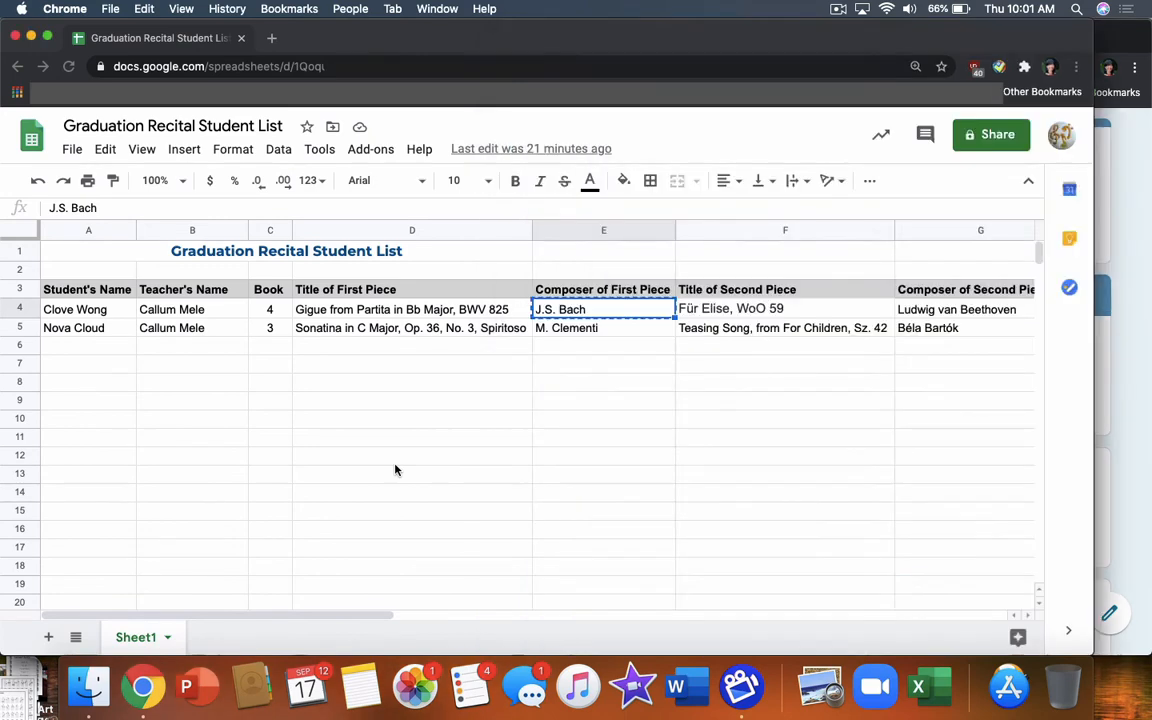
left_click(722, 311)
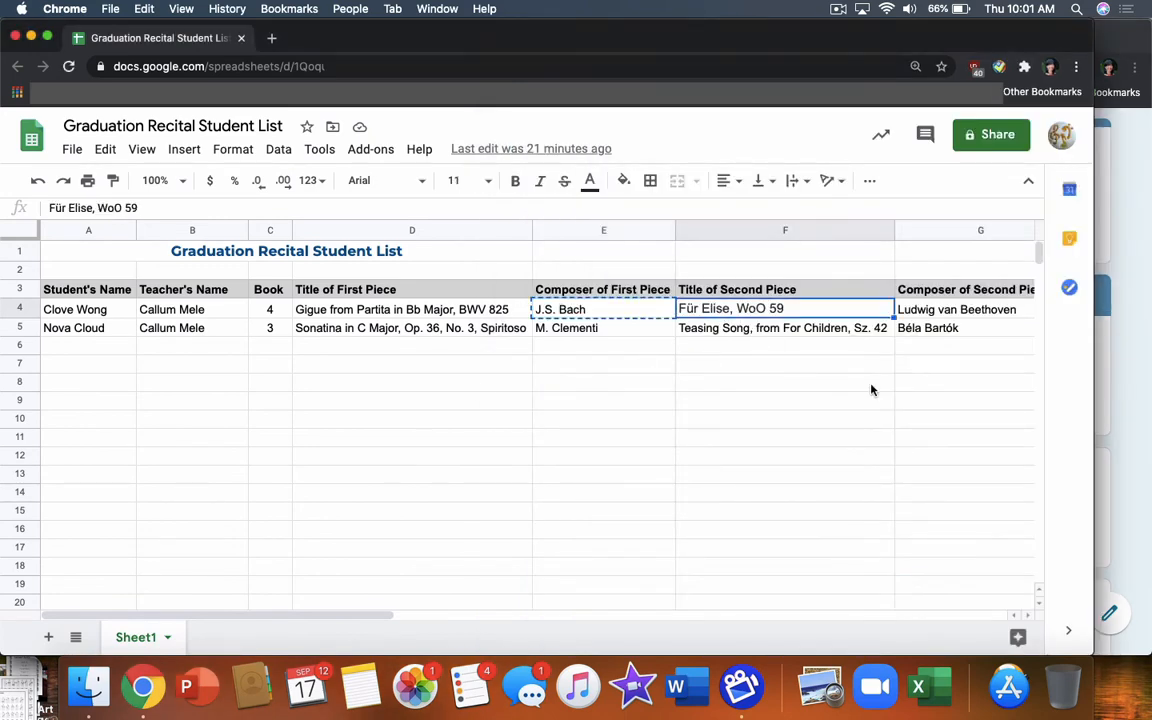
key("super+c")
left_click(1111, 438)
left_click(686, 400)
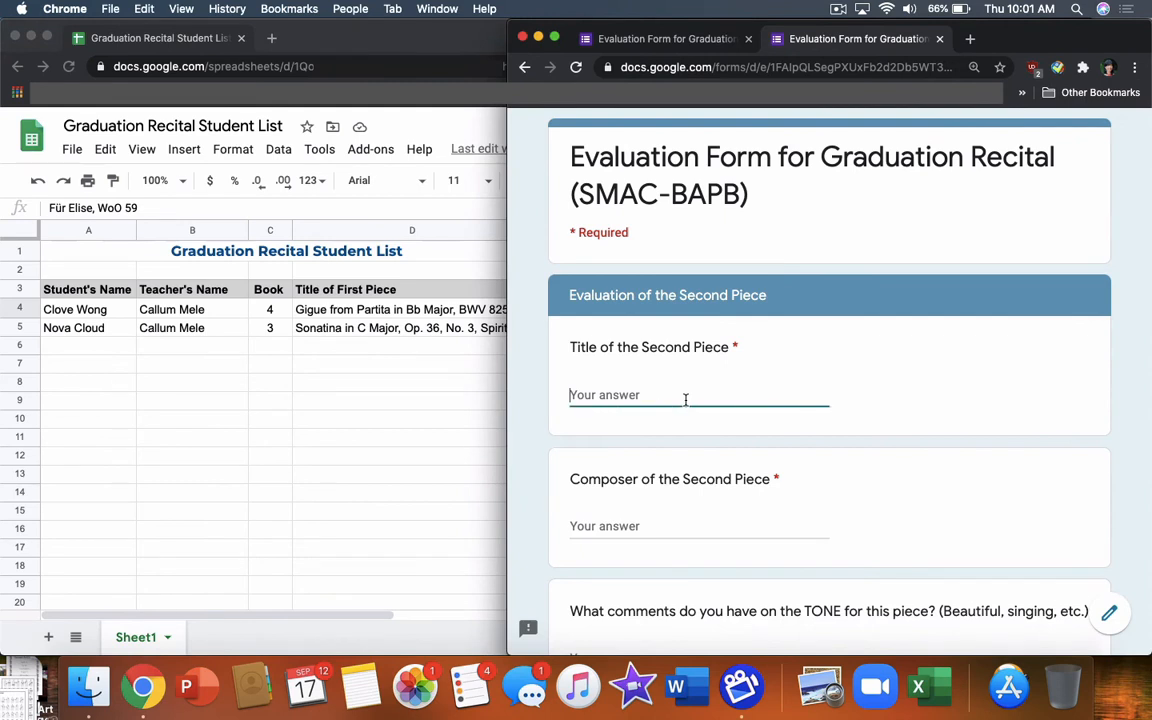
key("super+v")
Paste the composer Ludwig van Beethoven from cell G4 into Composer of the Second Piece
left_click(393, 506)
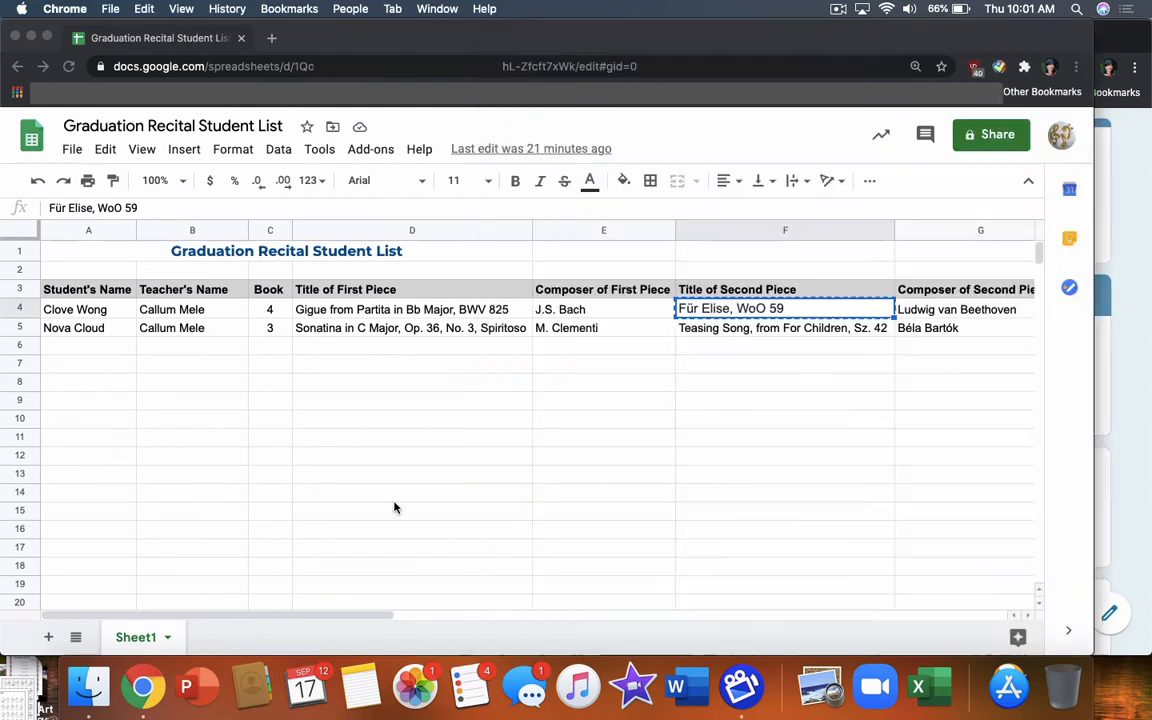
left_click(946, 308)
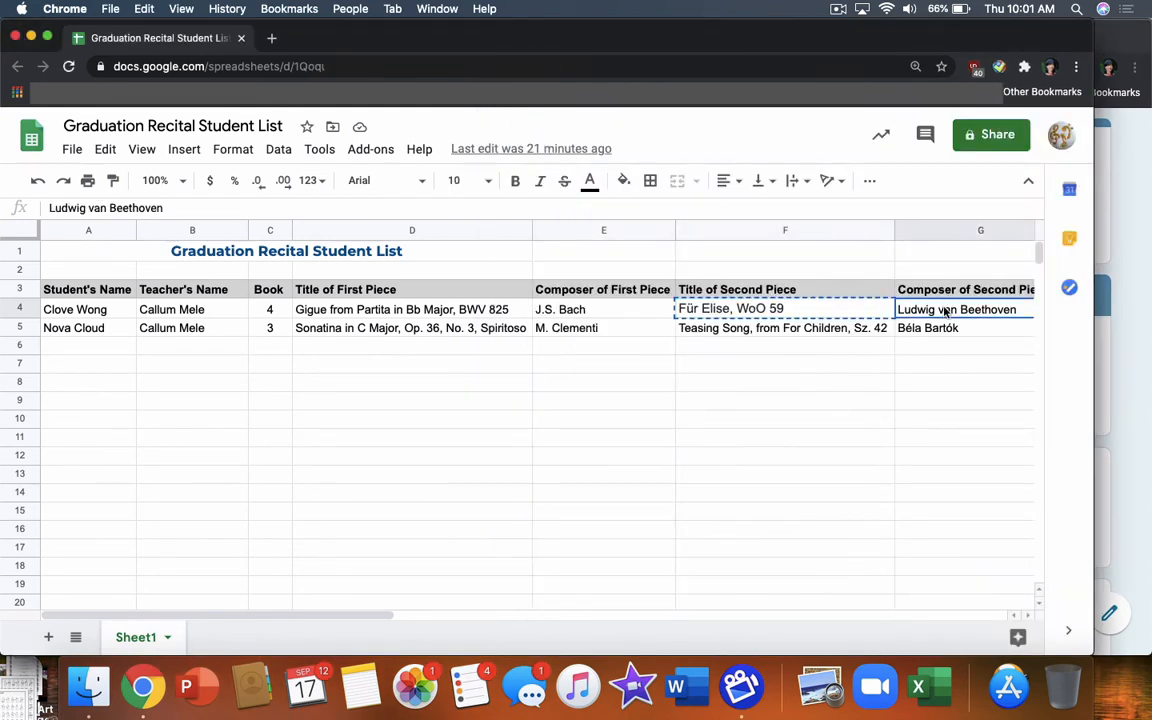
key("super+c")
left_click(1111, 438)
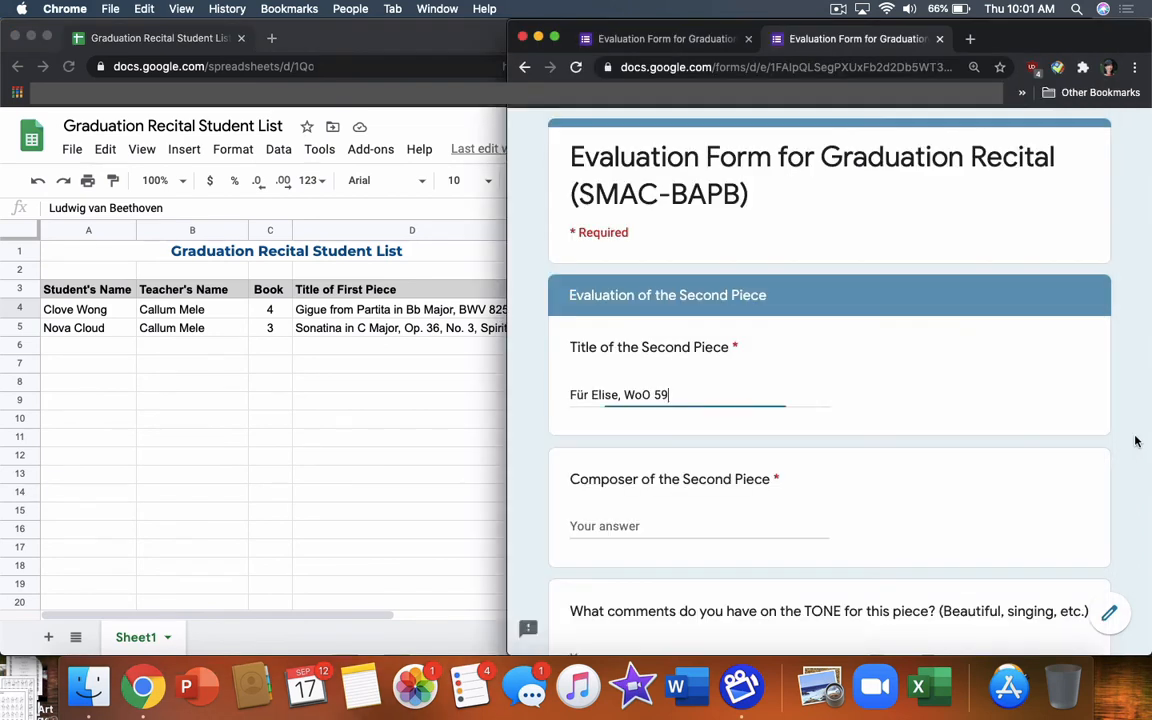
left_click(670, 518)
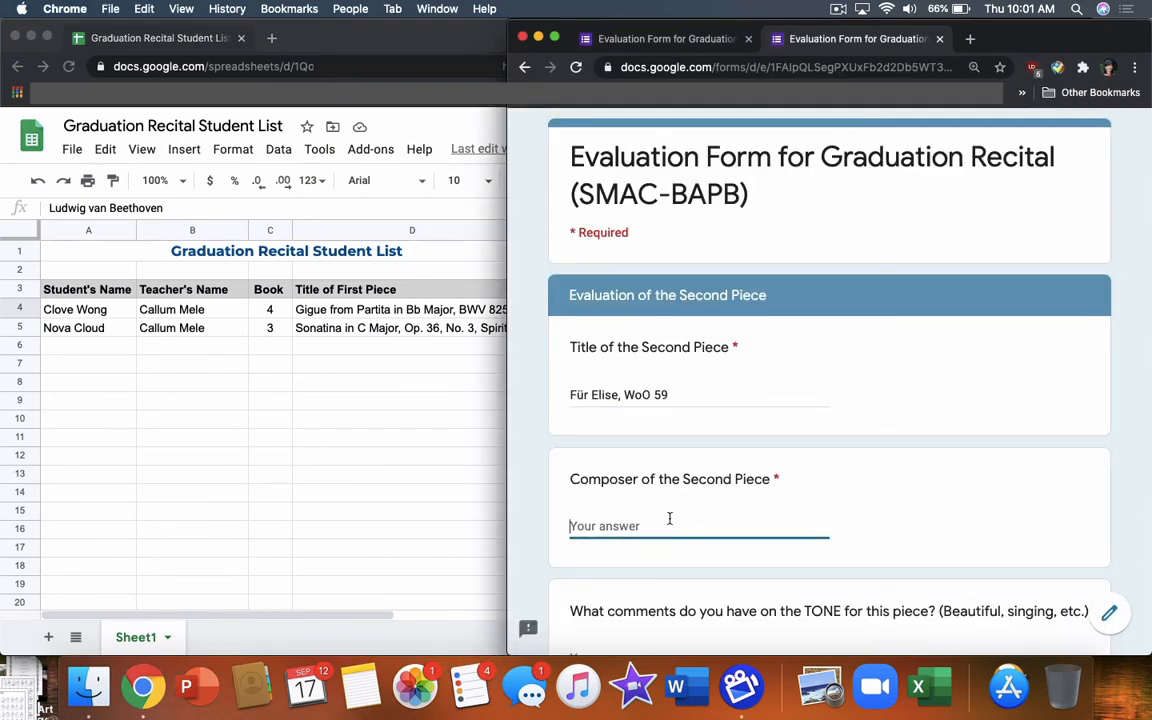
key("super+v")
scroll(776, 533, "down", 3)
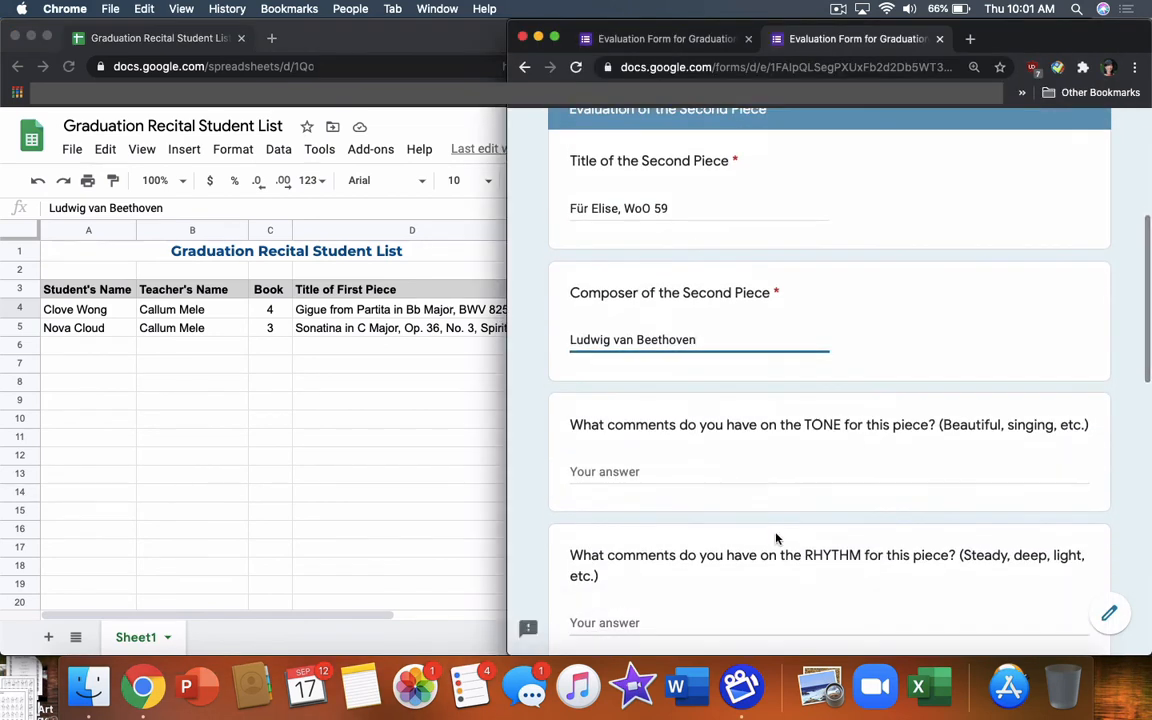
scroll(776, 538, "down", 3)
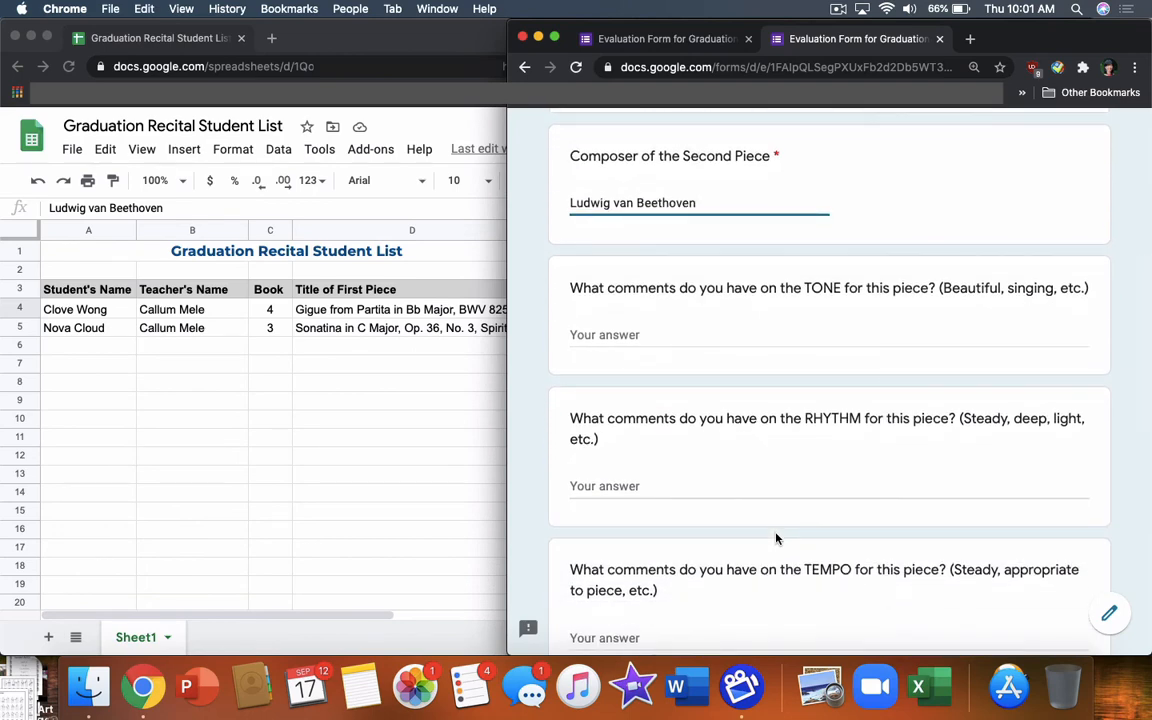
Turn on 'Send me a copy of my responses' and submit the evaluation
scroll(776, 538, "down", 6)
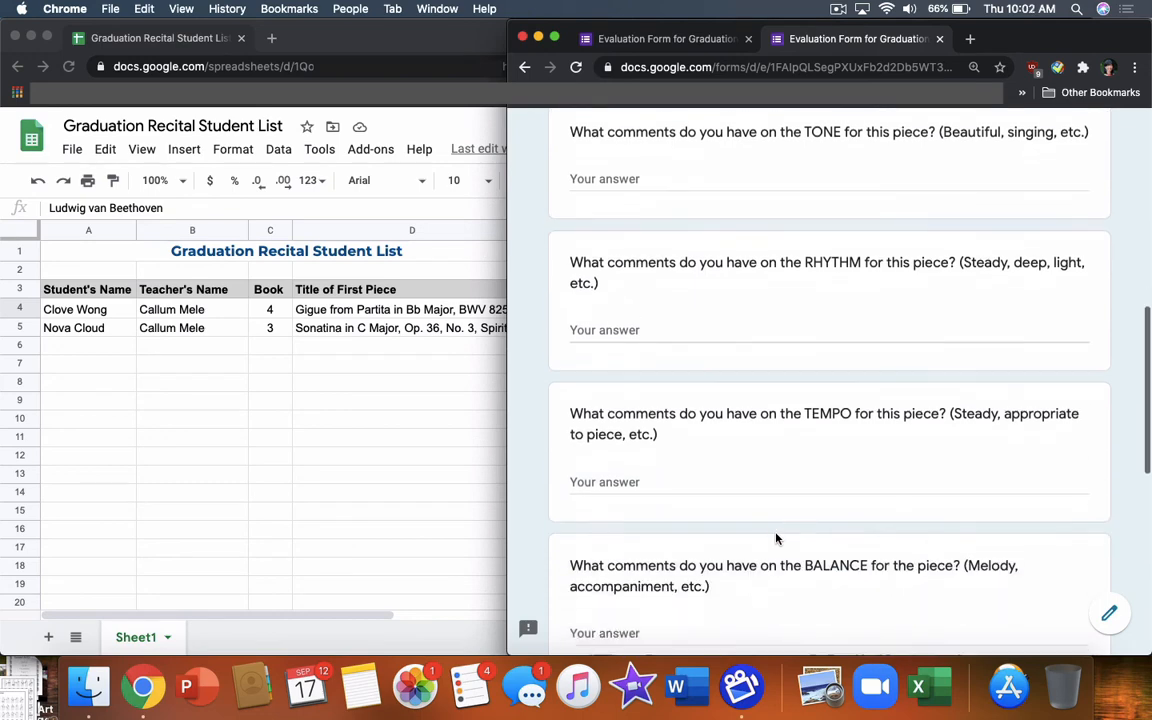
scroll(776, 538, "down", 8)
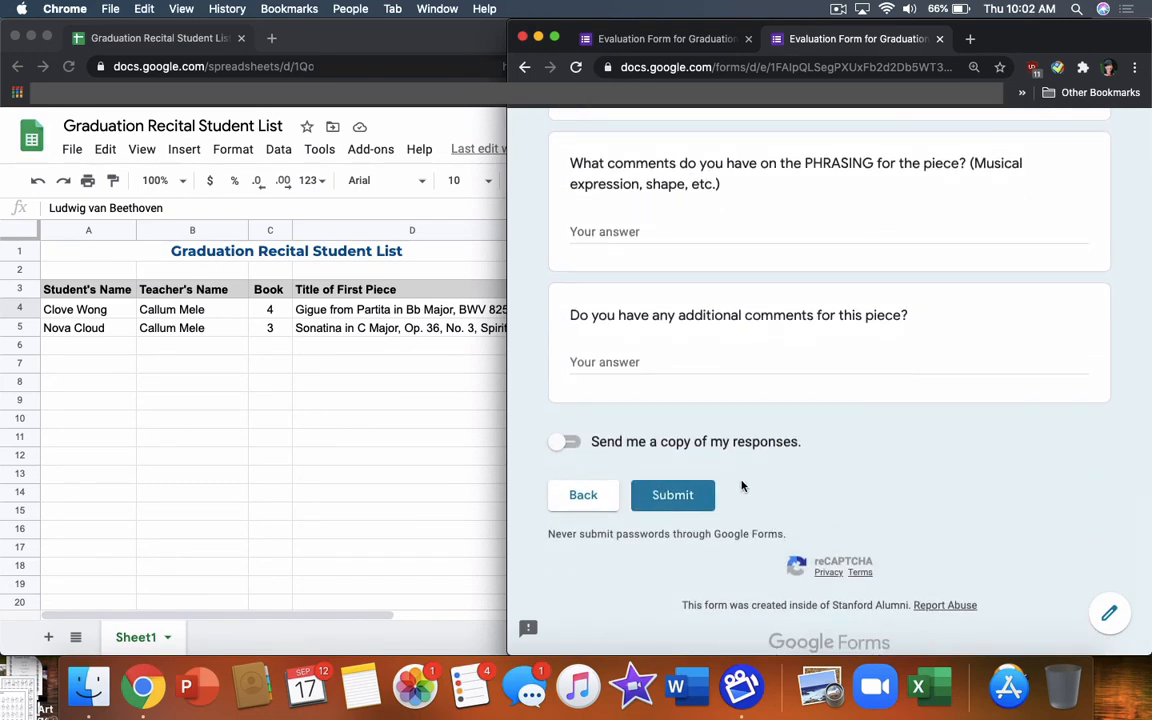
left_click(565, 443)
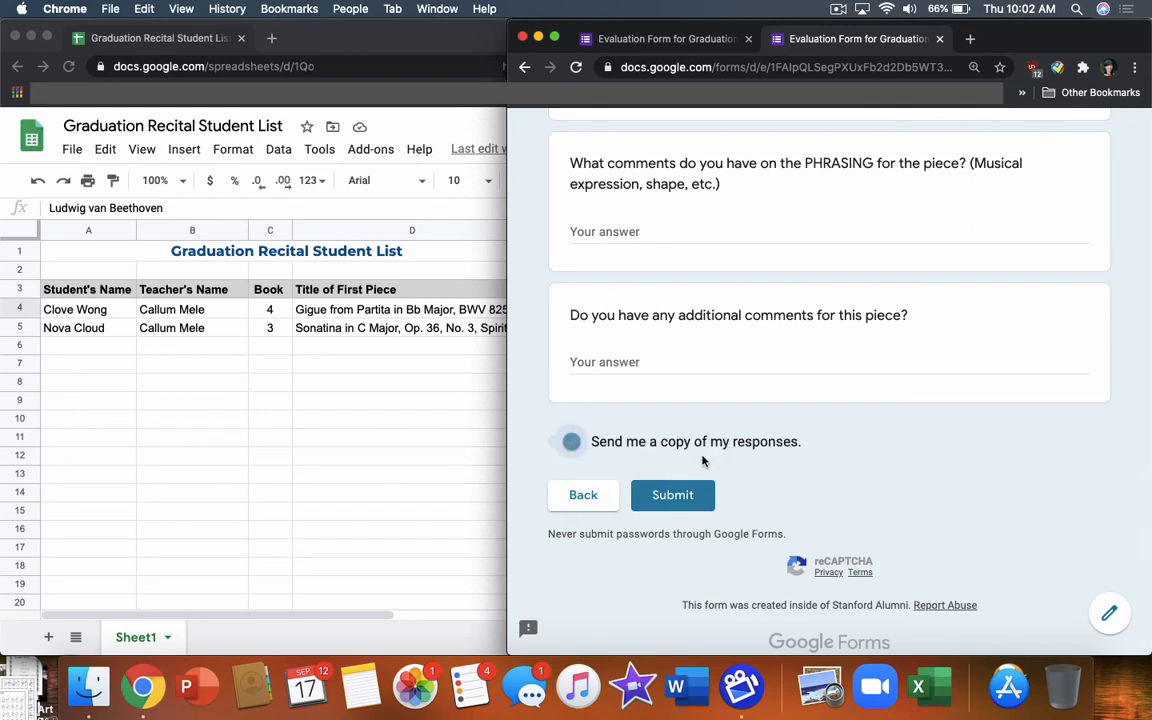
left_click(676, 498)
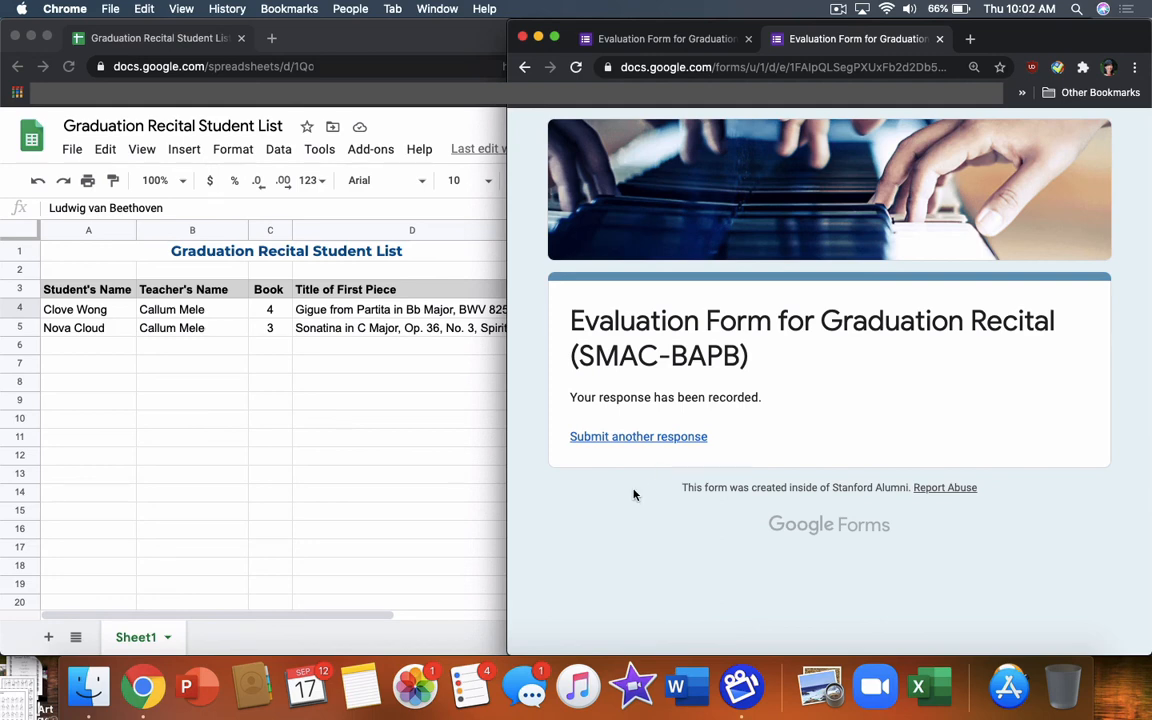
Use 'Submit another response' on the confirmation page to get a blank evaluation form
left_click(610, 438)
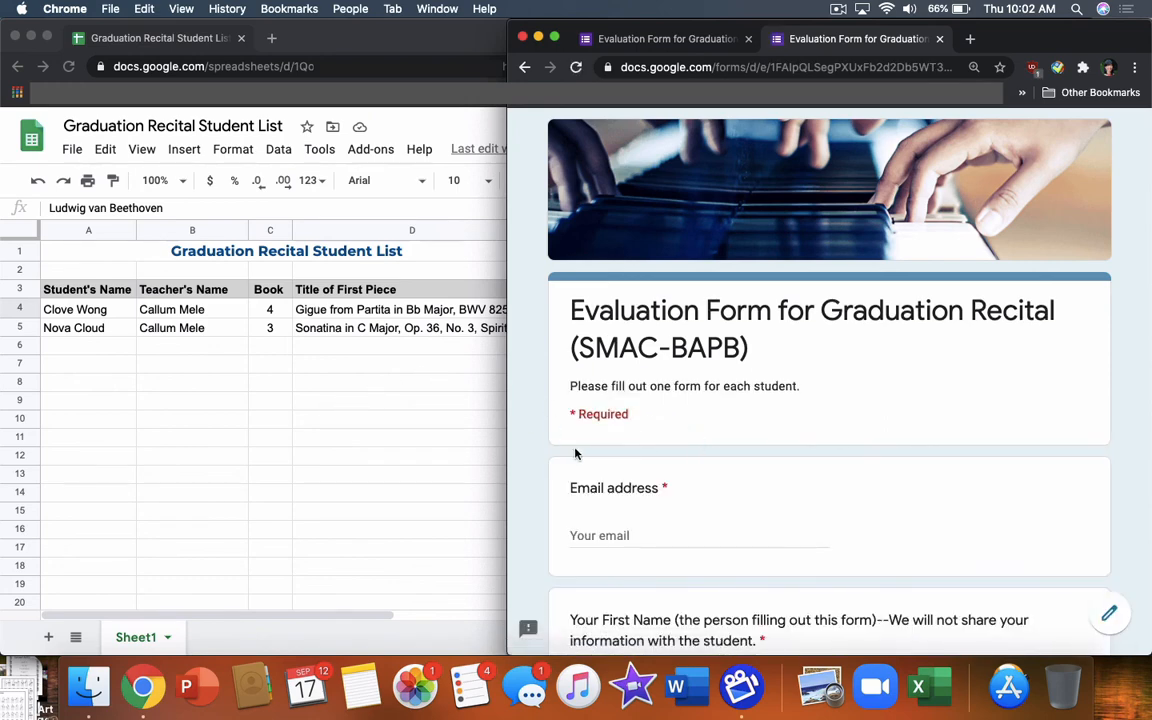
scroll(577, 481, "down", 2)
scroll(571, 476, "up", 2)
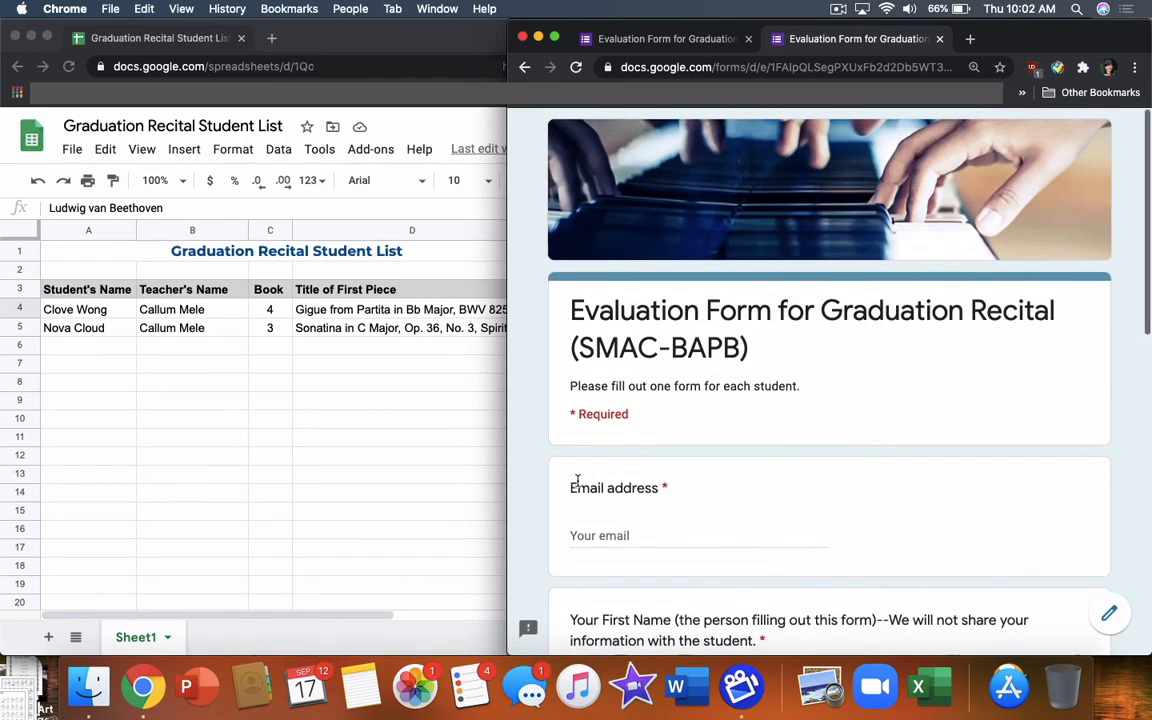